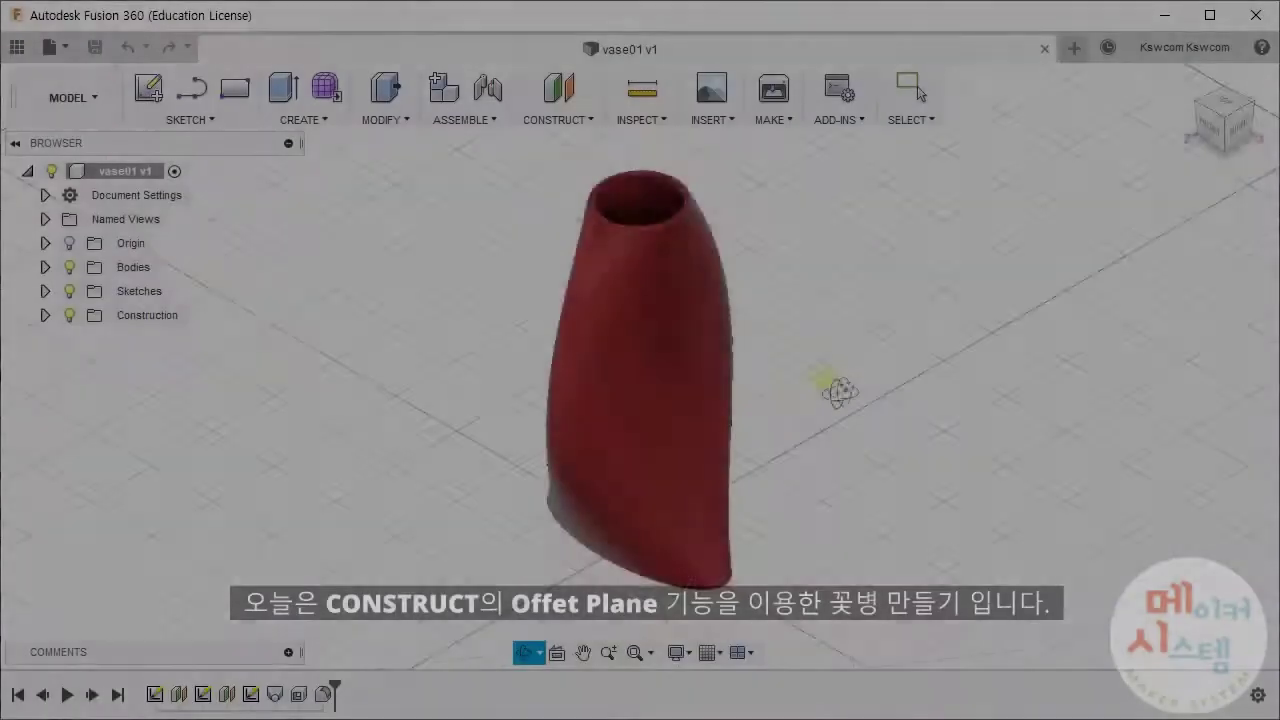
Reset the finished vase01 view to Home and start a new Untitled design.
{"action": "mouse_move", "coordinate": [840, 392]}
{"action": "middle_mouse_down", "text": "shift"}
{"action": "mouse_move", "coordinate": [569, 374]}
{"action": "mouse_move", "coordinate": [720, 391]}
{"action": "mouse_move", "coordinate": [729, 491]}
{"action": "mouse_move", "coordinate": [694, 294]}
{"action": "mouse_move", "coordinate": [723, 234]}
{"action": "mouse_move", "coordinate": [706, 340]}
{"action": "mouse_move", "coordinate": [750, 365]}
{"action": "middle_mouse_up", "text": "shift"}
{"action": "mouse_move", "coordinate": [1187, 95]}
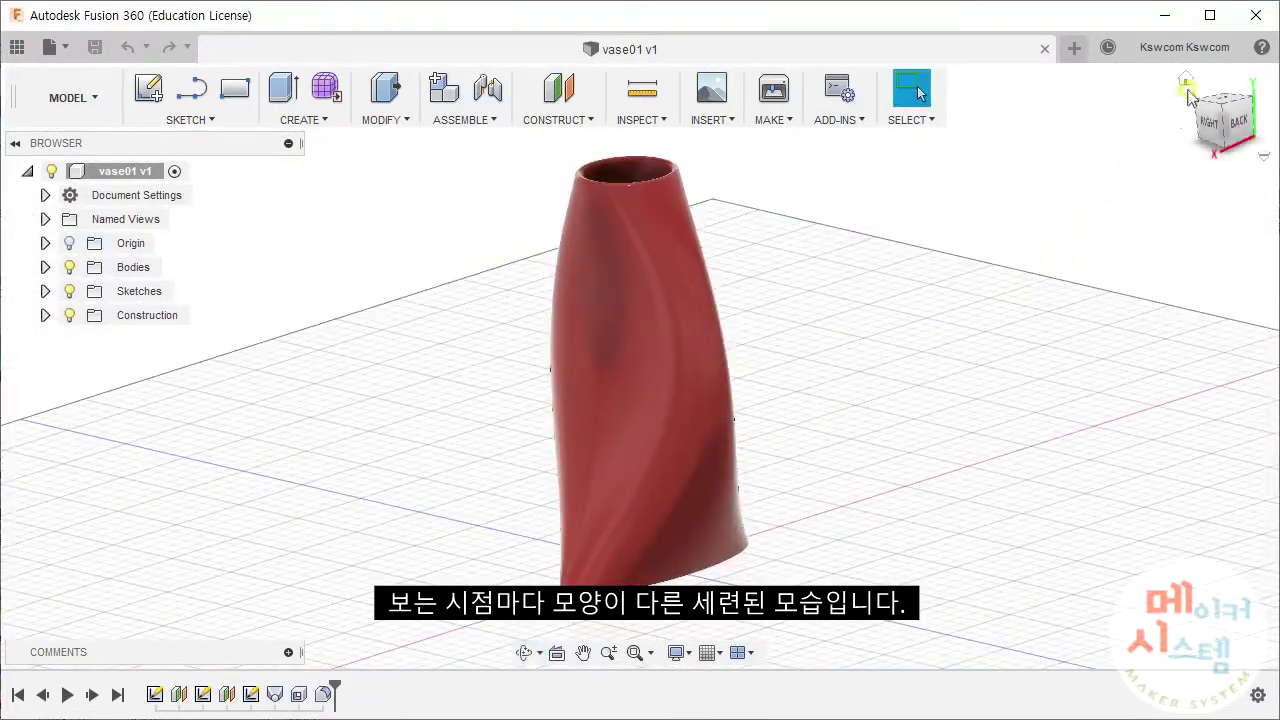
{"action": "left_click", "coordinate": [1187, 81]}
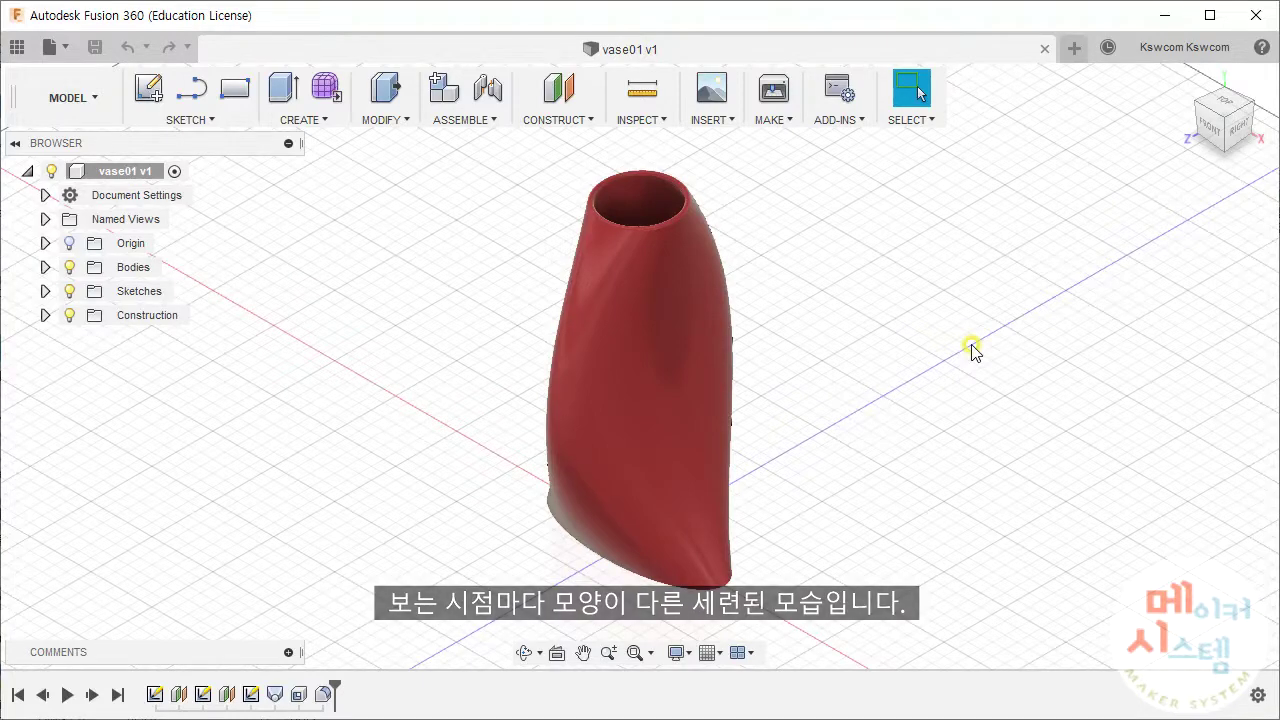
{"action": "left_click", "coordinate": [1071, 48]}
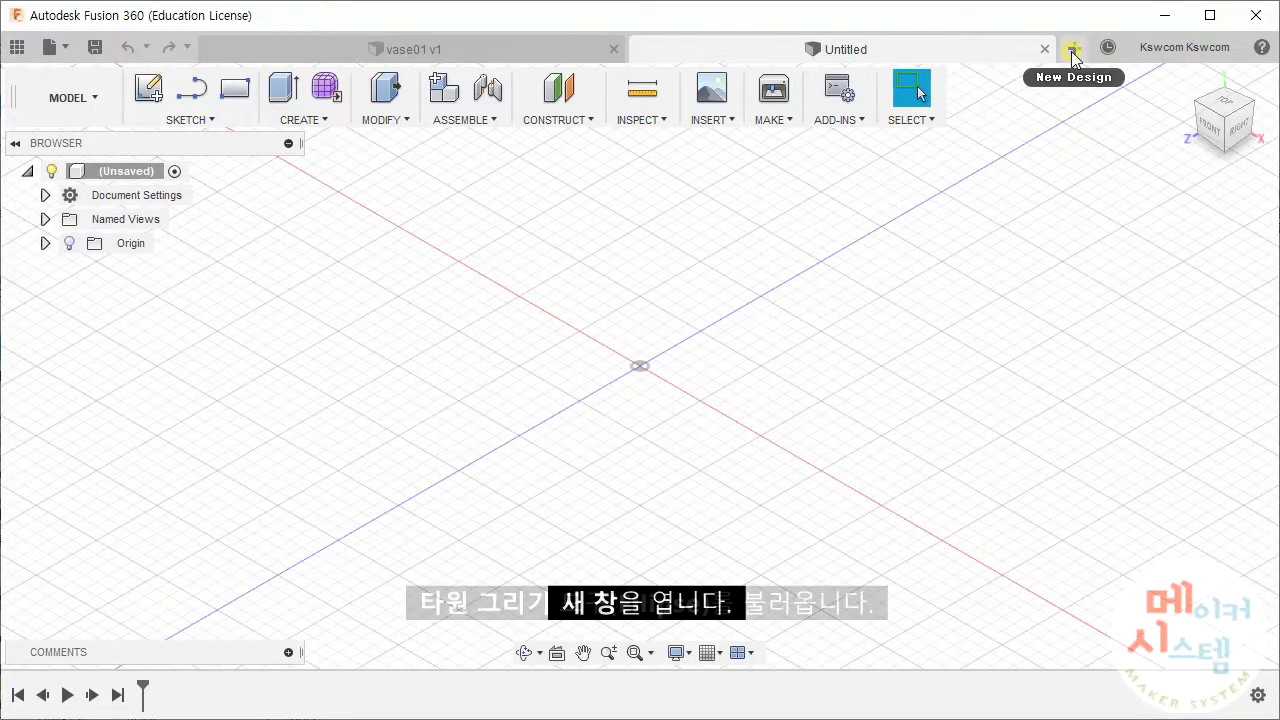
Draw a 70 × 40 mm ellipse centred on the origin on the XZ plane.
{"action": "left_click", "coordinate": [246, 146]}
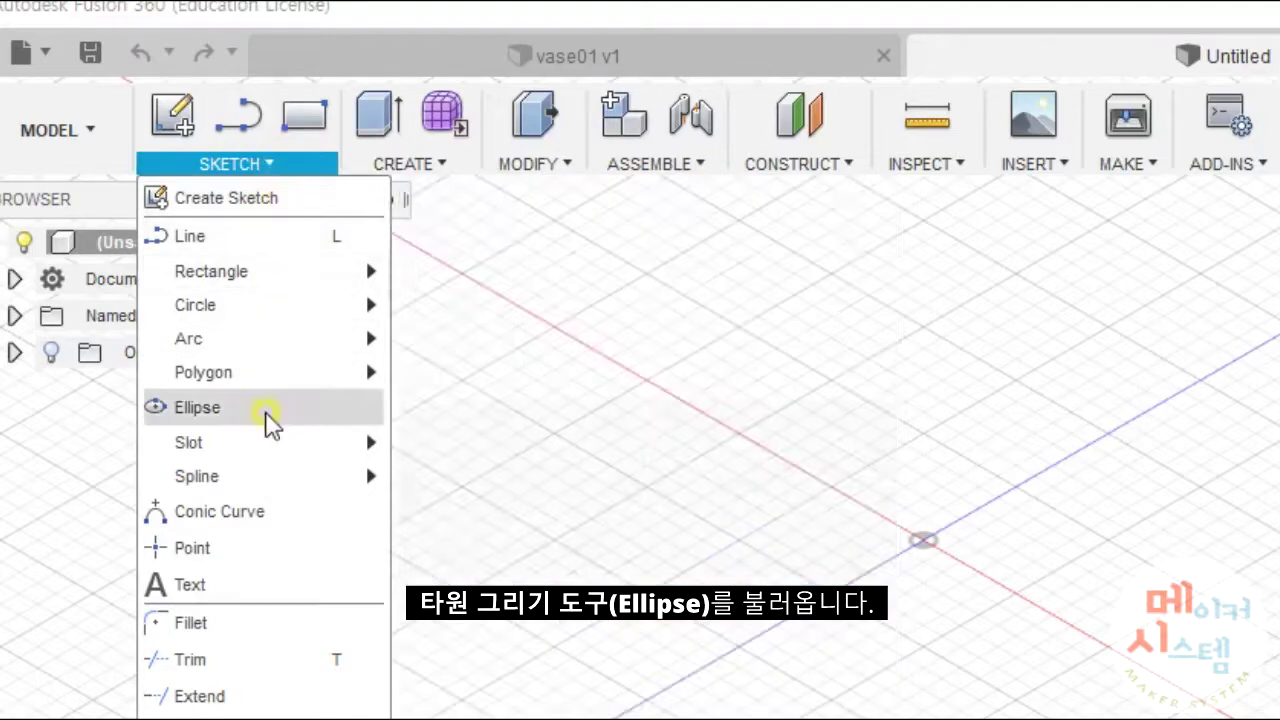
{"action": "left_click", "coordinate": [268, 405]}
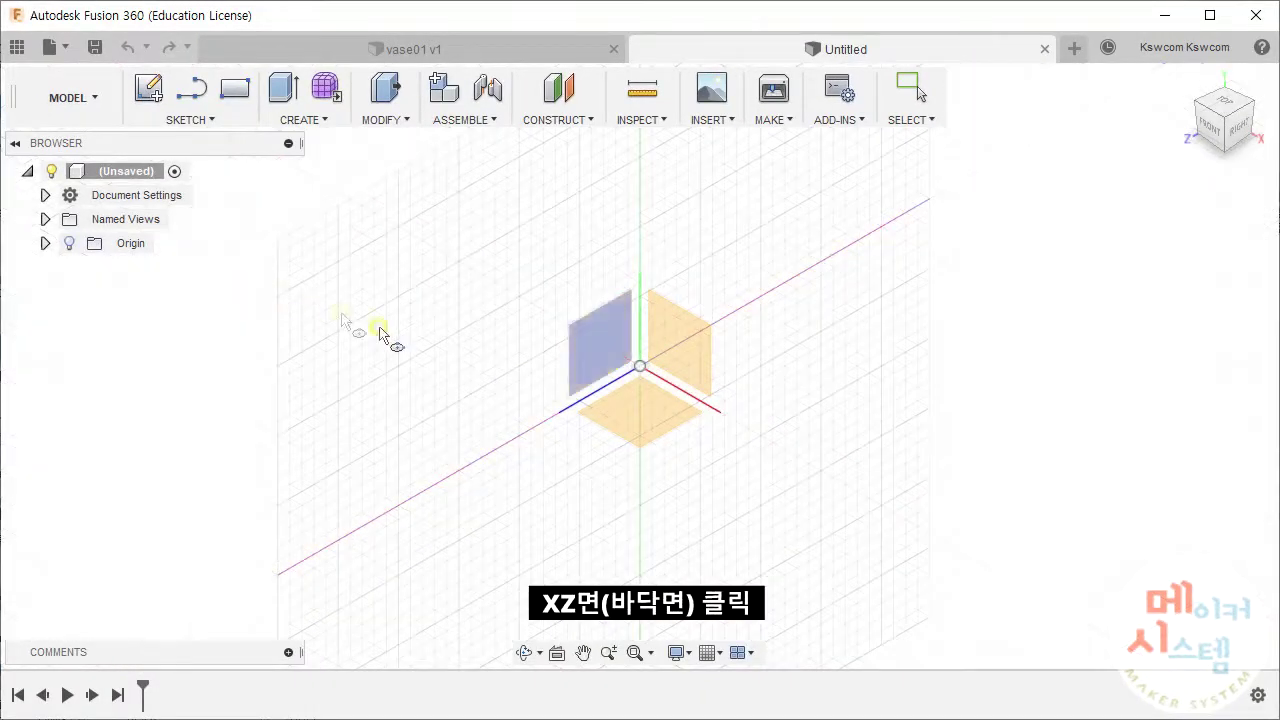
{"action": "left_click", "coordinate": [636, 415]}
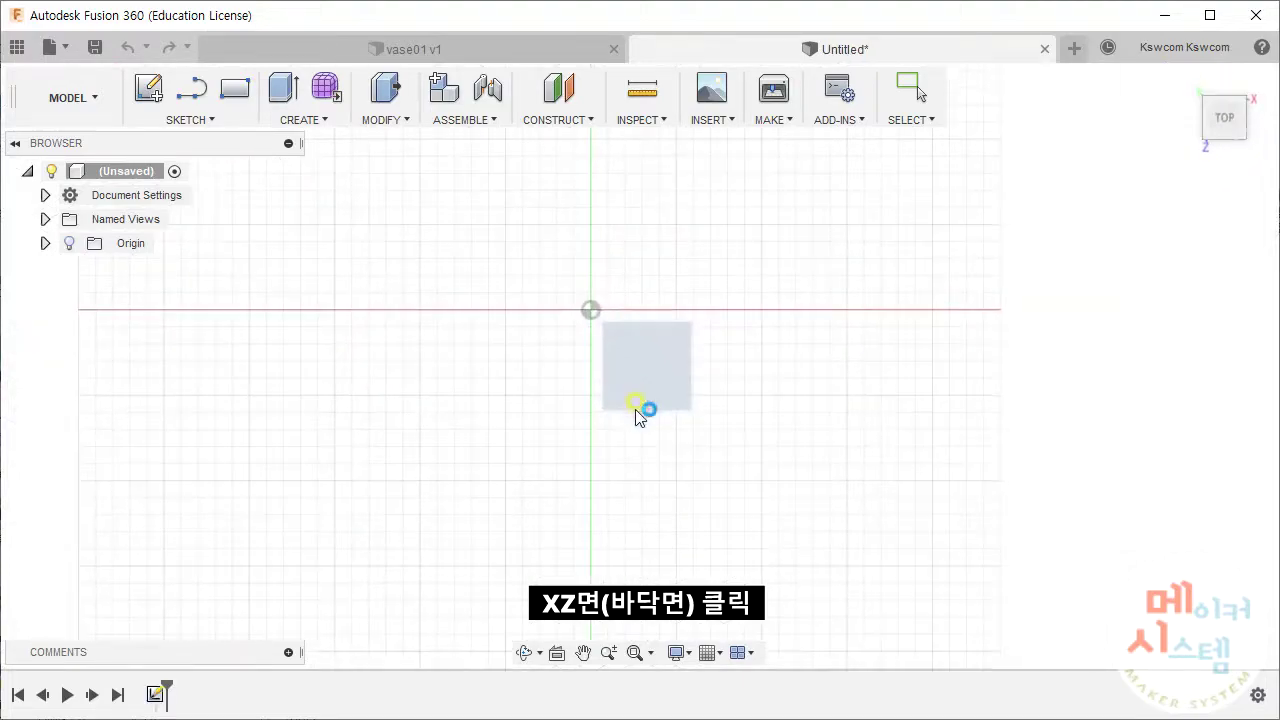
{"action": "left_click", "coordinate": [590, 309]}
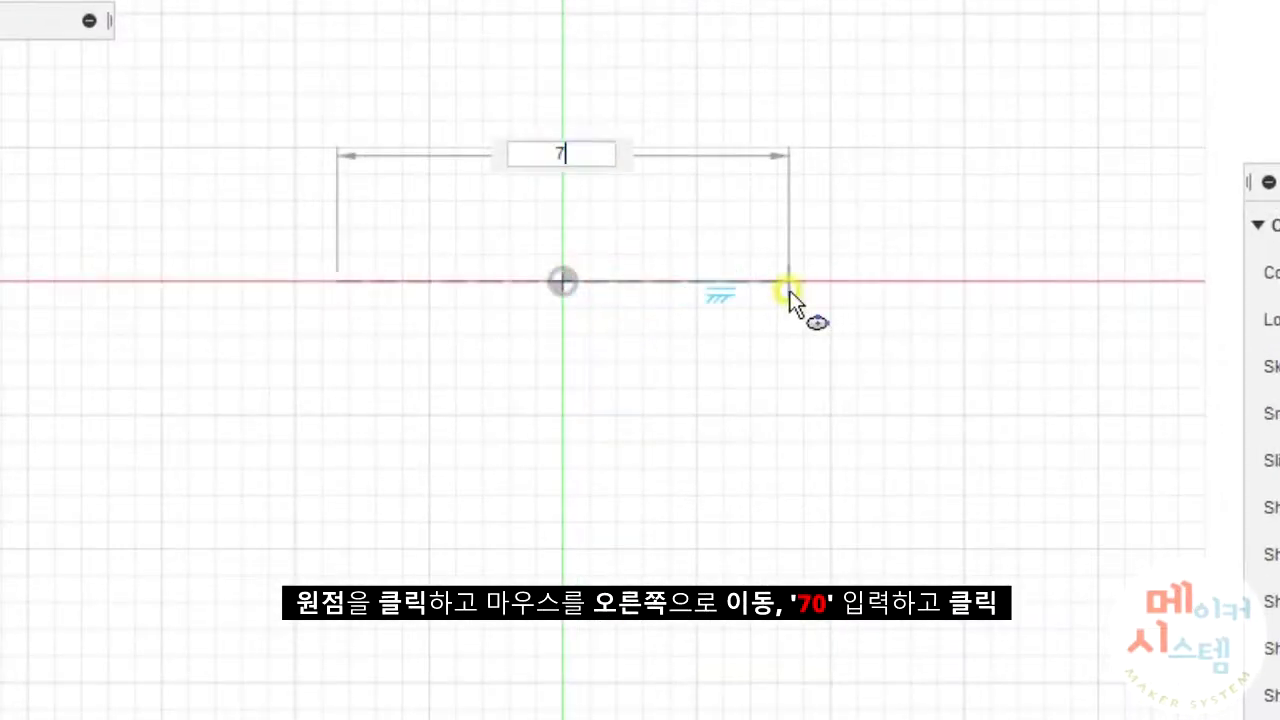
{"action": "type", "text": "0"}
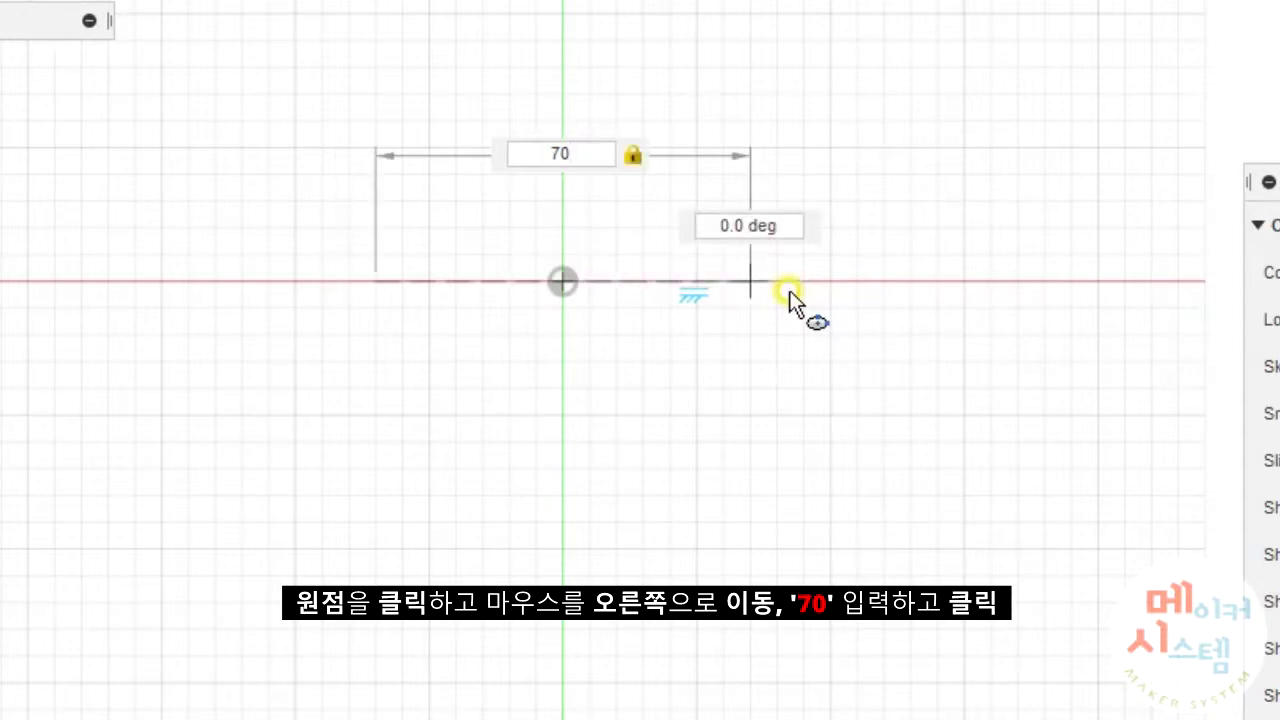
{"action": "left_click", "coordinate": [789, 290]}
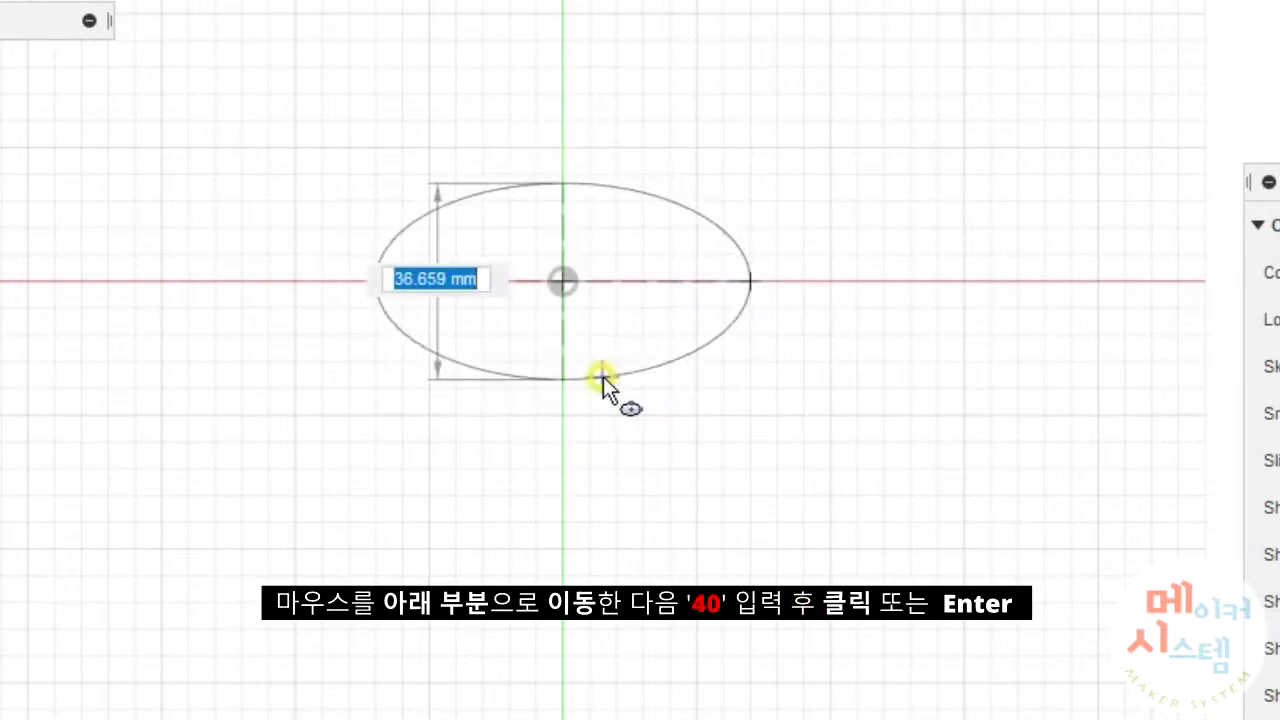
{"action": "type", "text": "40"}
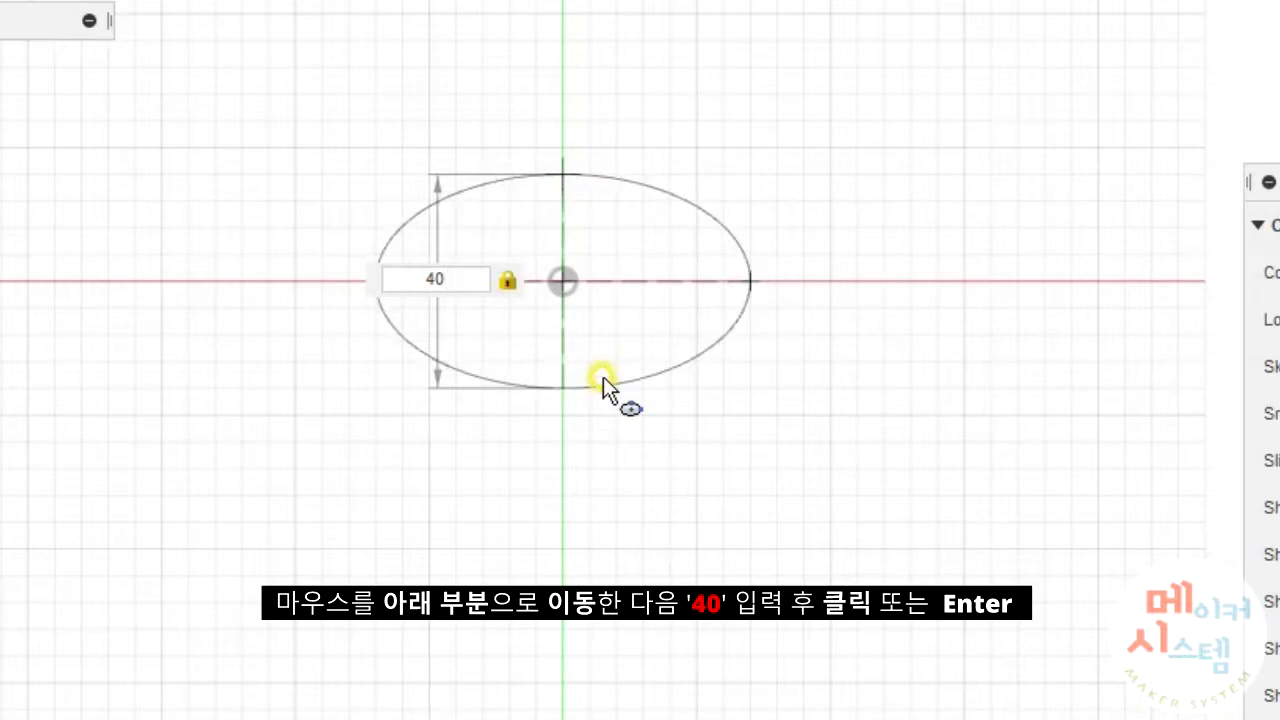
{"action": "key", "text": "Return"}
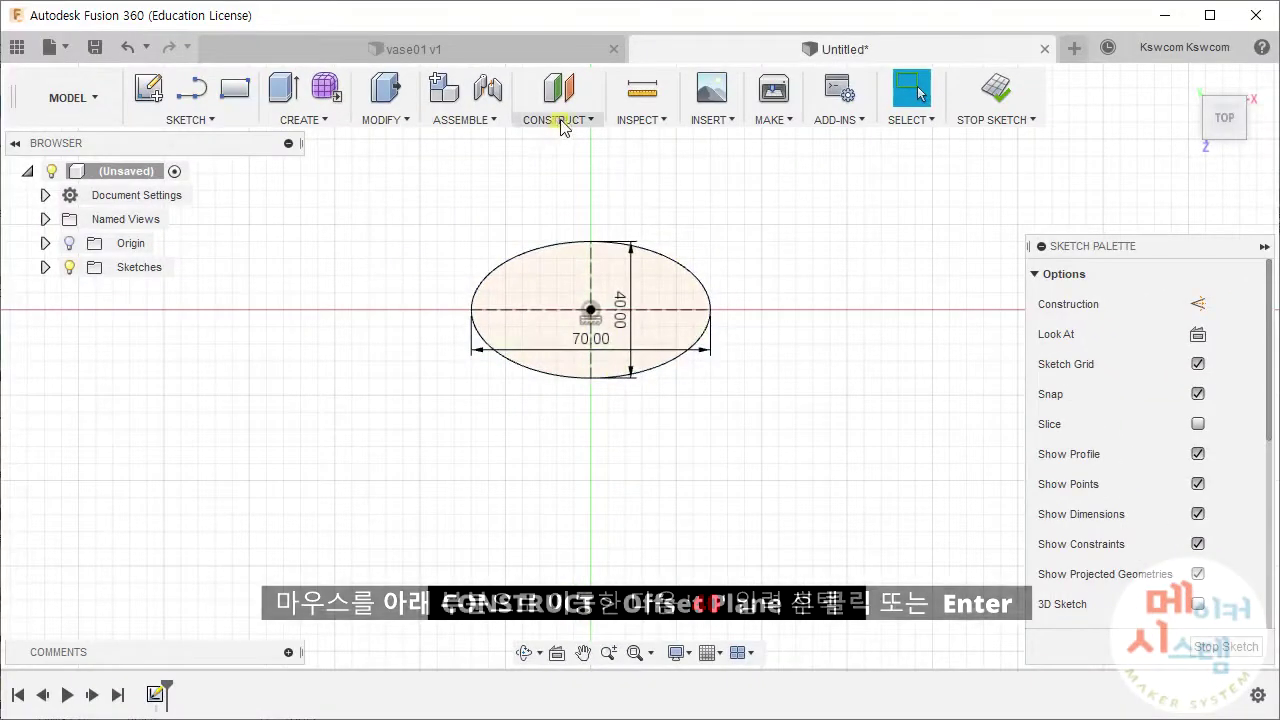
{"action": "left_click", "coordinate": [558, 120]}
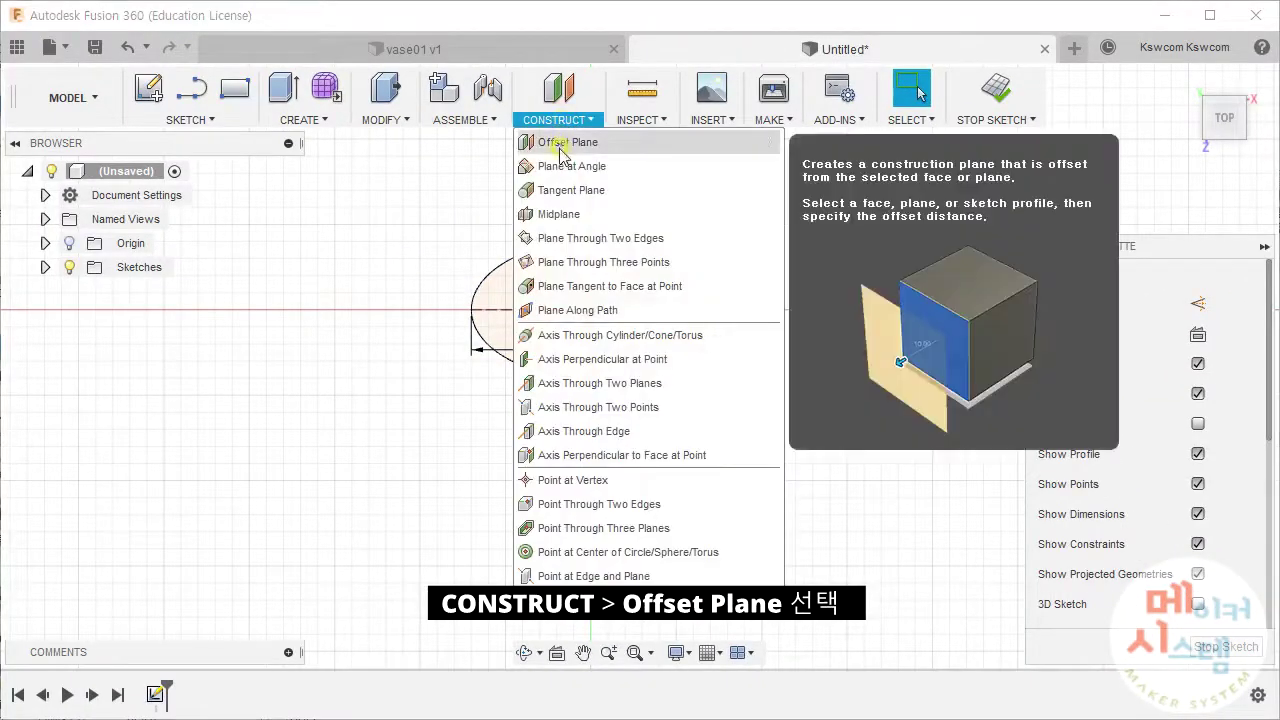
Add an offset construction plane 60 mm above the first ellipse sketch.
{"action": "left_click", "coordinate": [558, 142]}
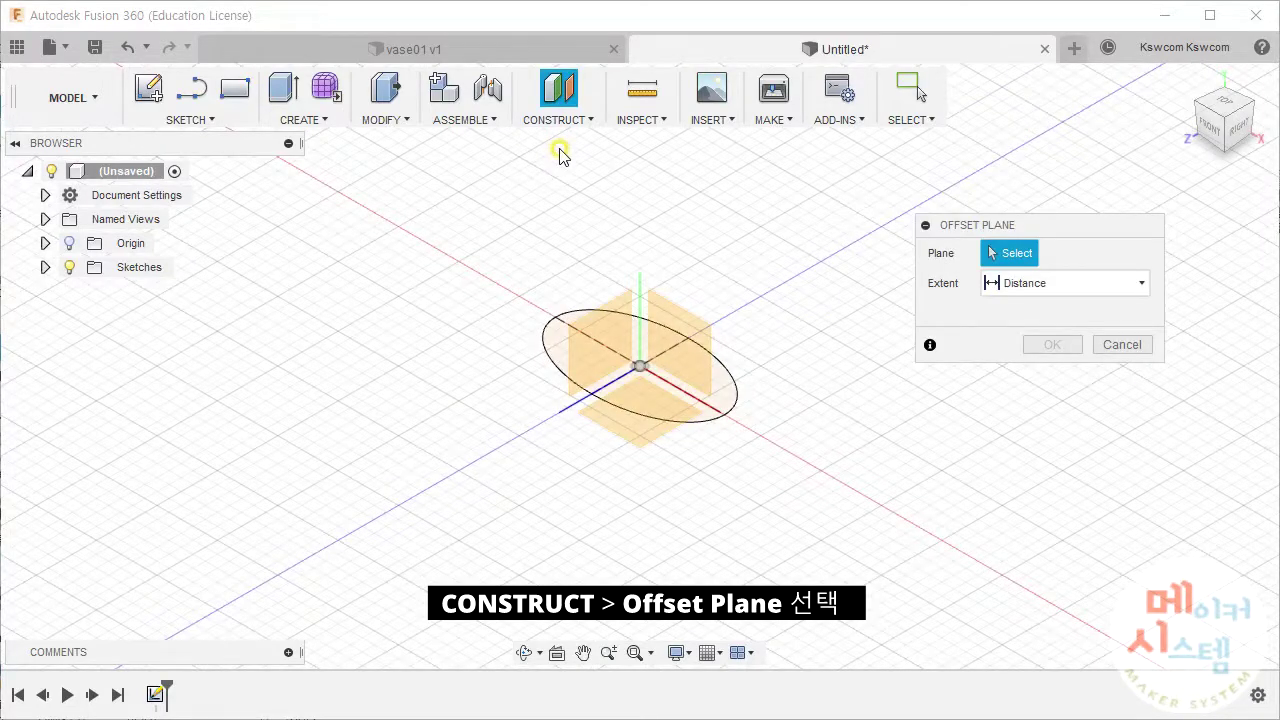
{"action": "left_click", "coordinate": [724, 396]}
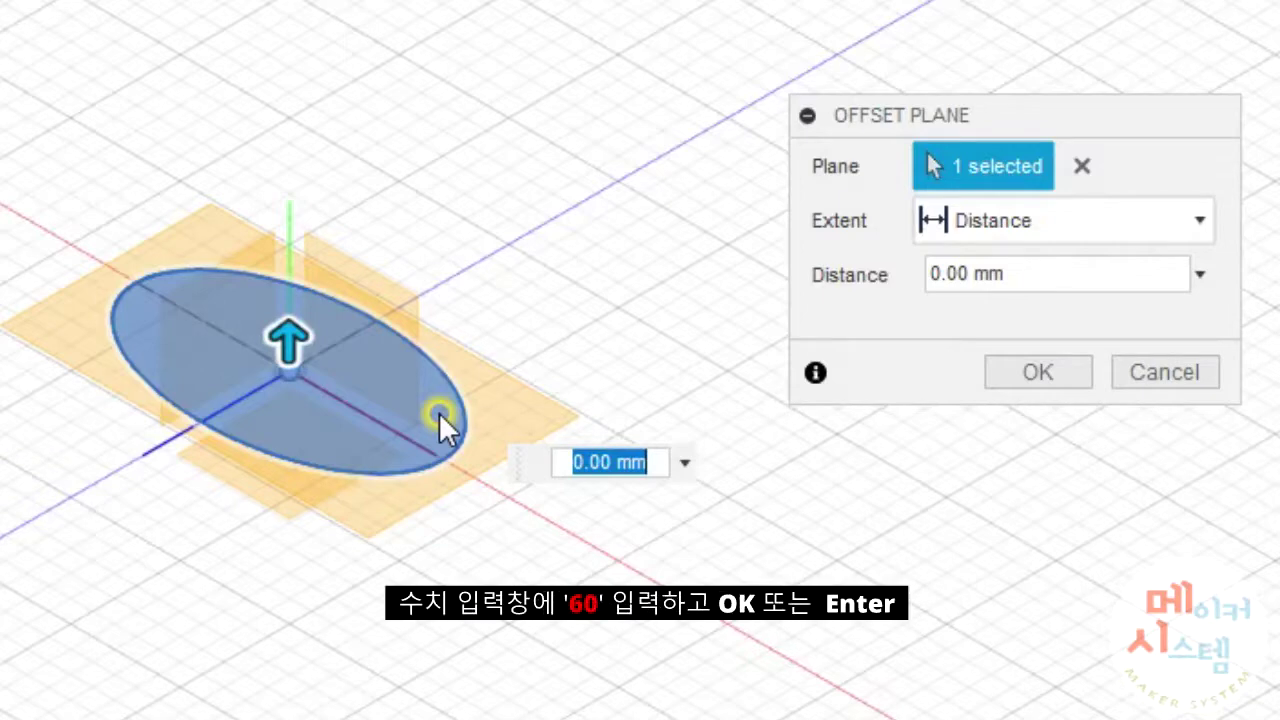
{"action": "type", "text": "60"}
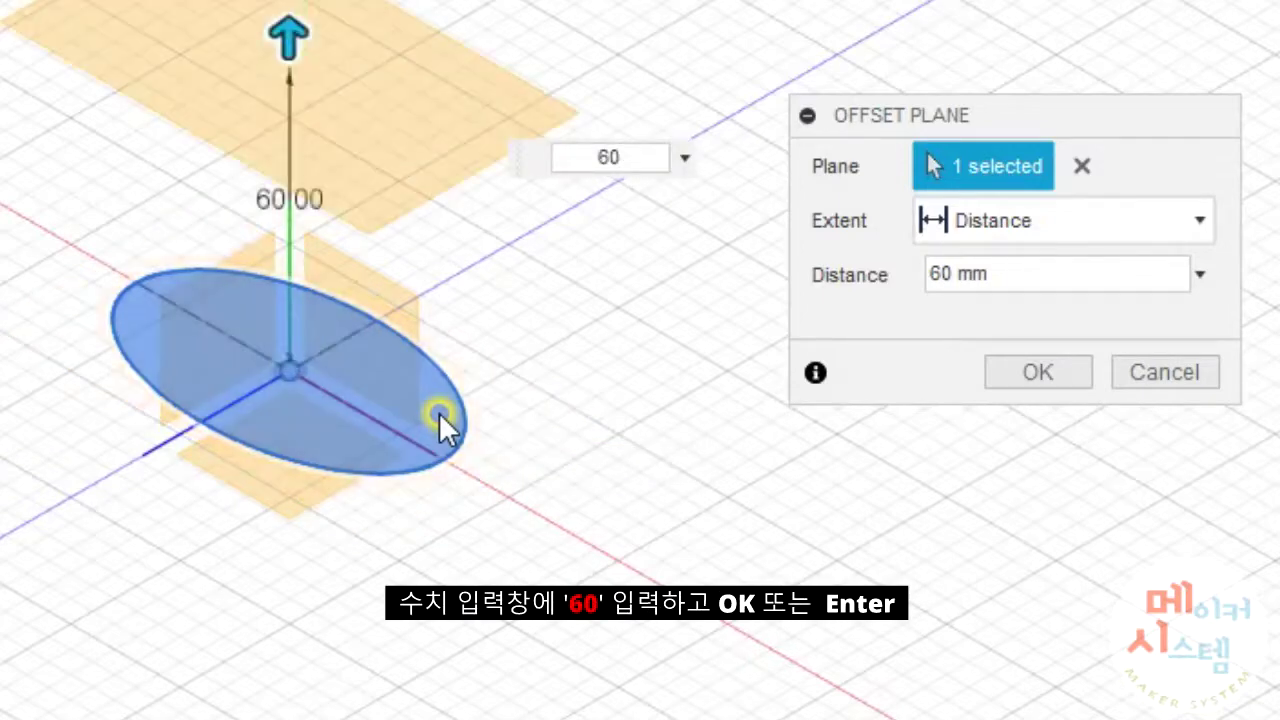
{"action": "left_click", "coordinate": [1018, 365]}
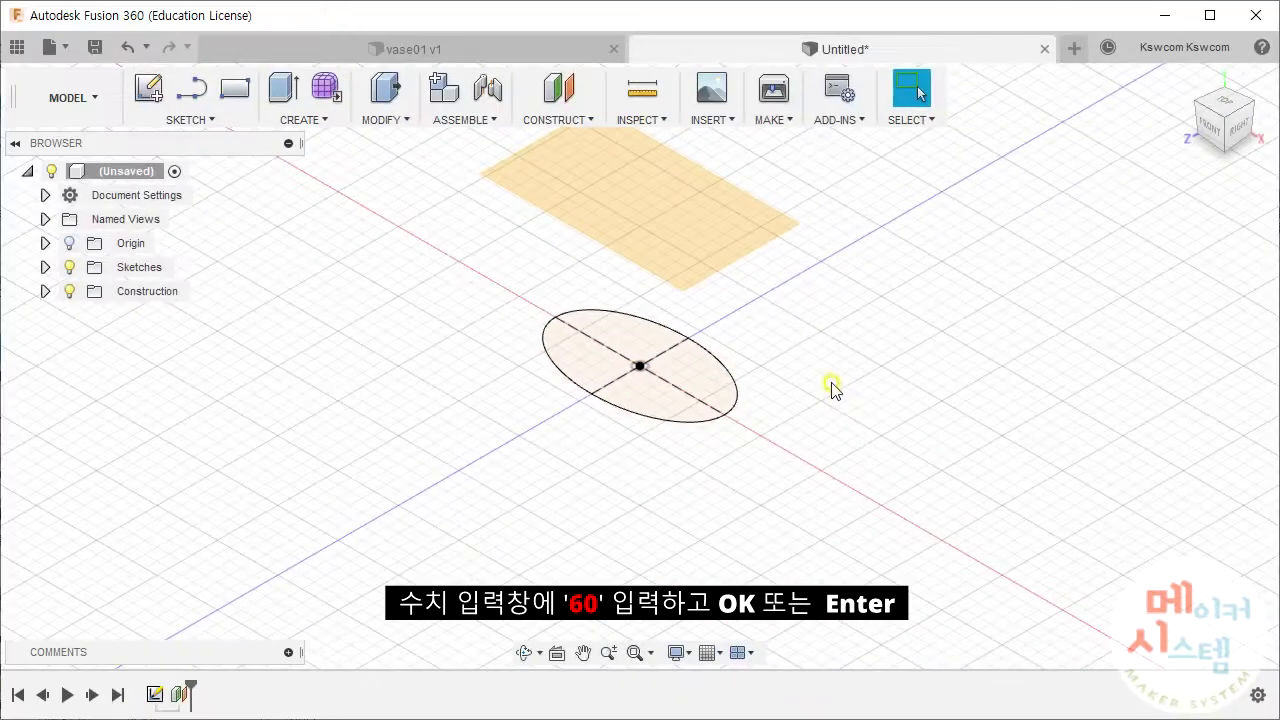
{"action": "middle_click_drag", "start_coordinate": [829, 386], "coordinate": [828, 520]}
{"action": "key", "text": "Escape"}
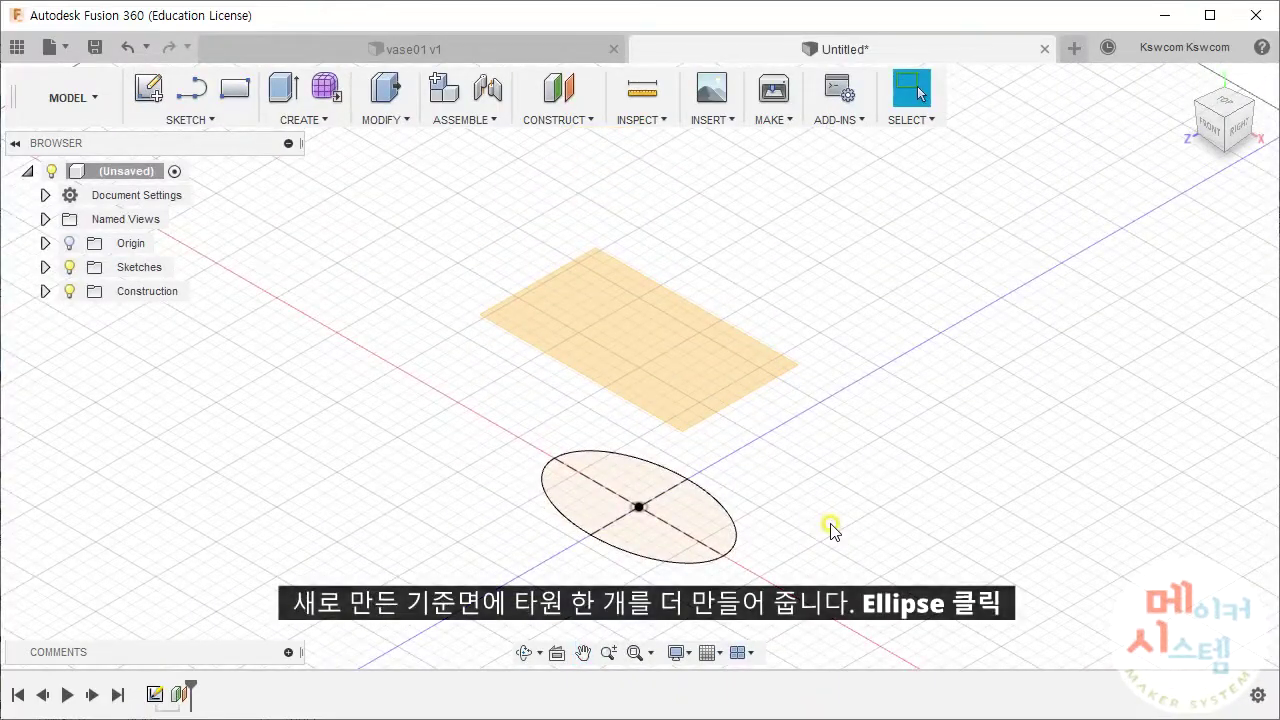
On the offset plane, draw an origin-centred ellipse with a vertical 70 mm major axis and 40 mm minor axis.
{"action": "left_click", "coordinate": [236, 121]}
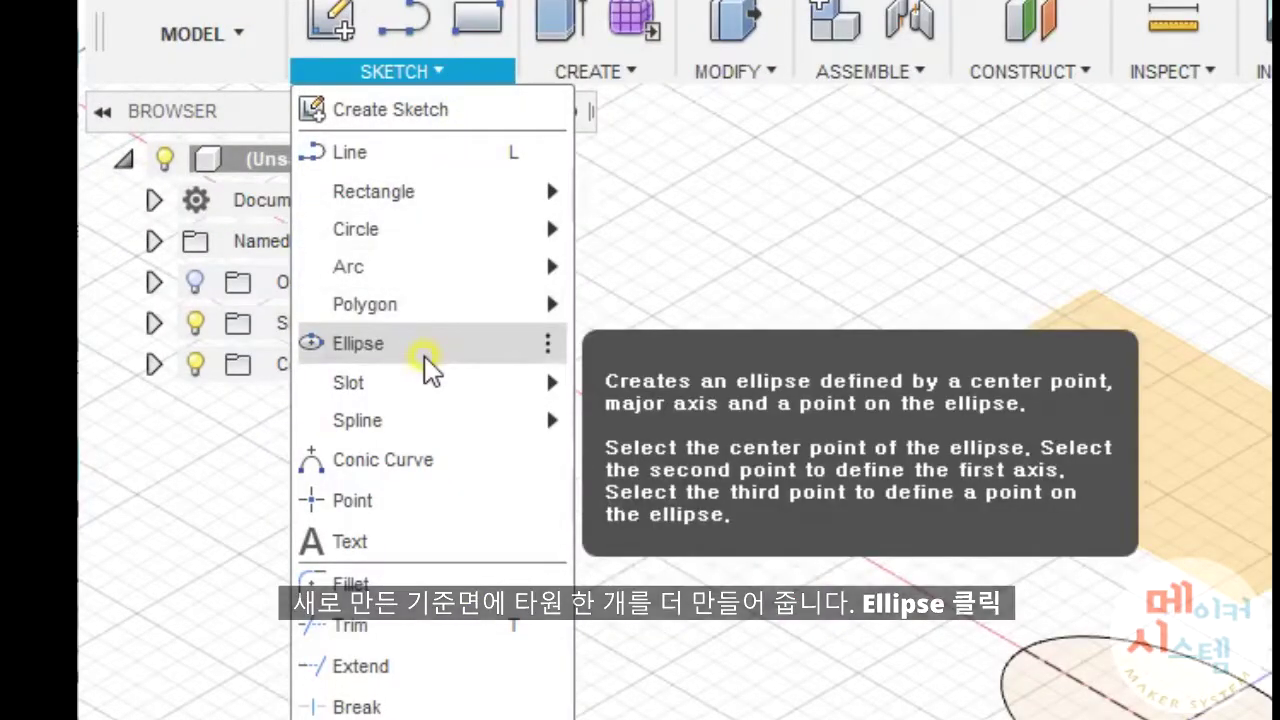
{"action": "left_click", "coordinate": [425, 347]}
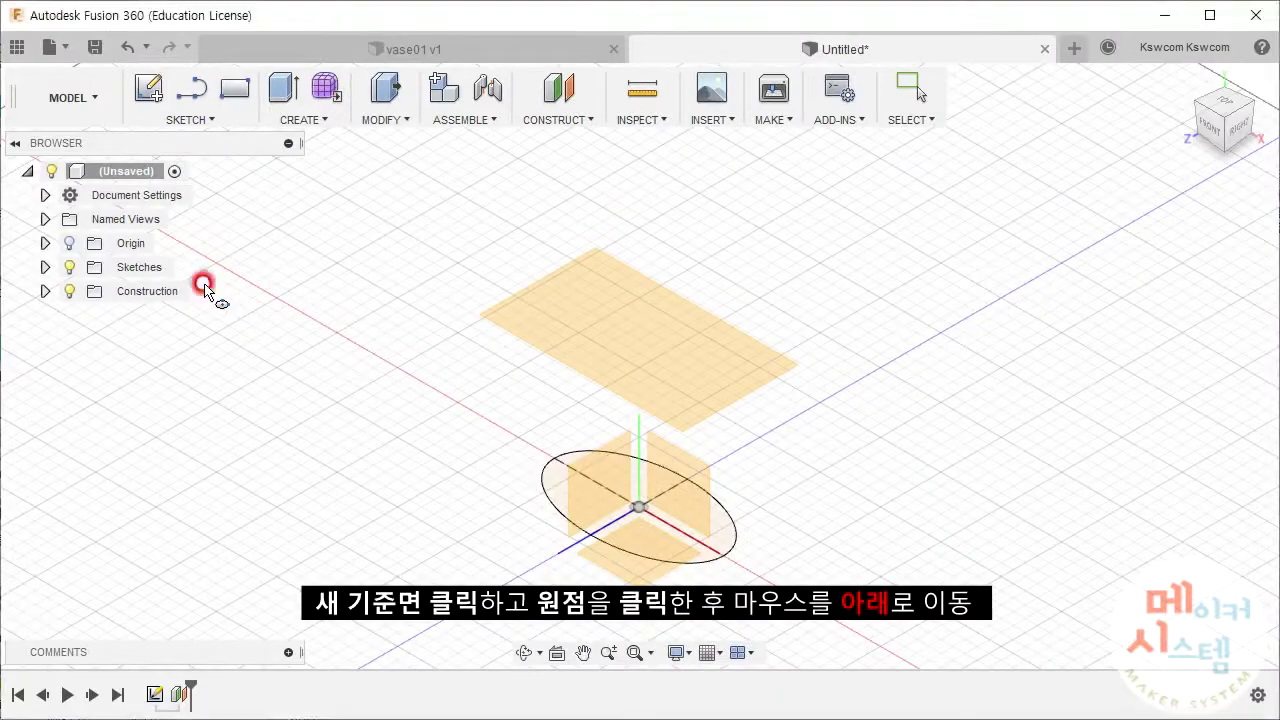
{"action": "left_click", "coordinate": [596, 344]}
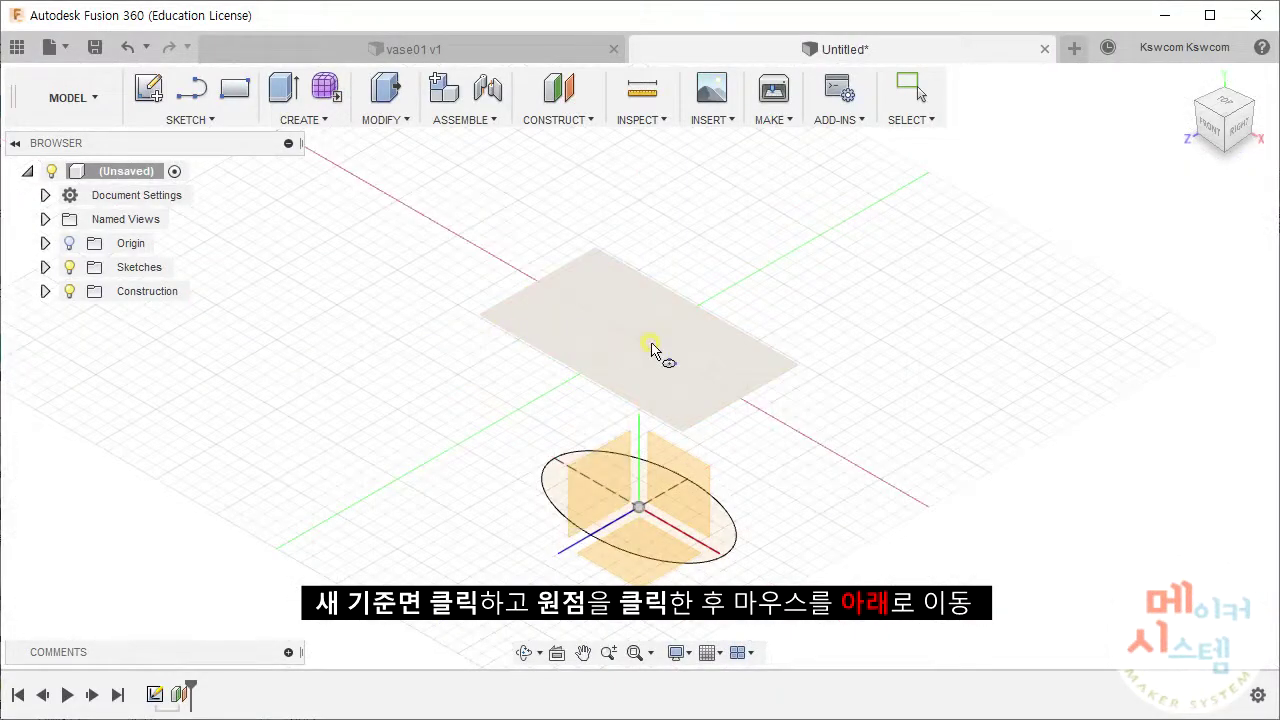
{"action": "left_click", "coordinate": [651, 345]}
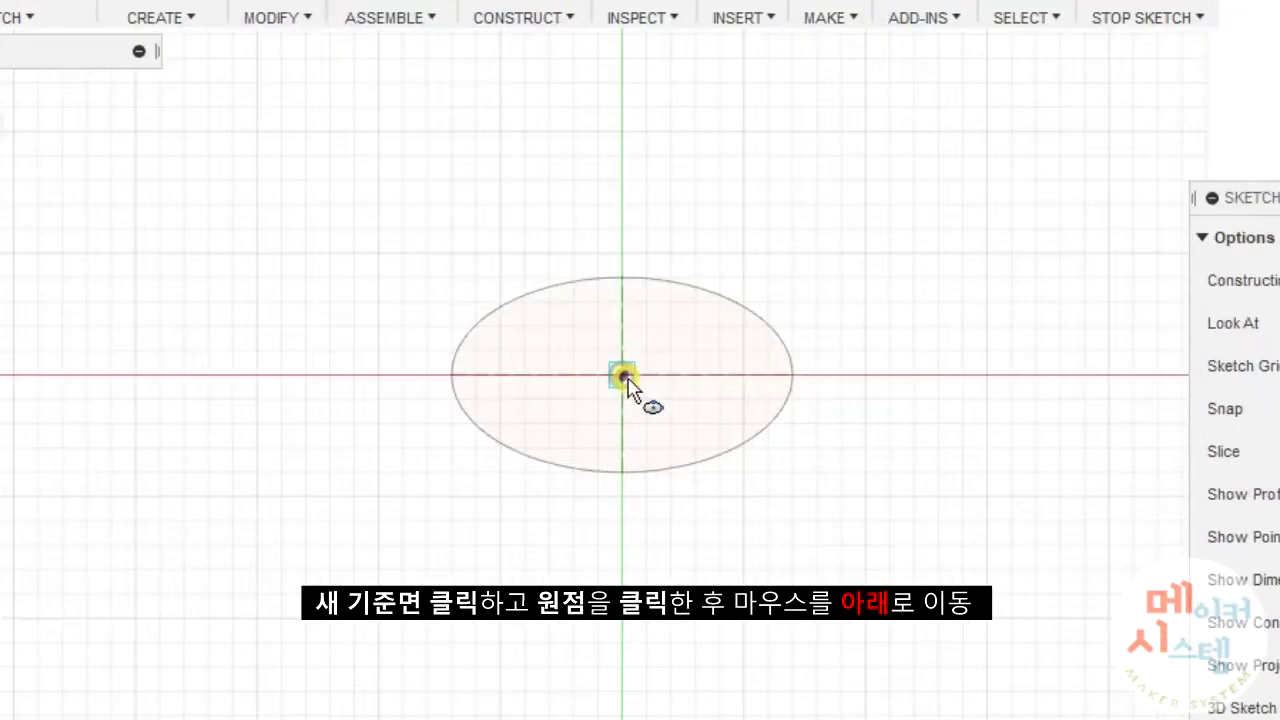
{"action": "left_click", "coordinate": [627, 370]}
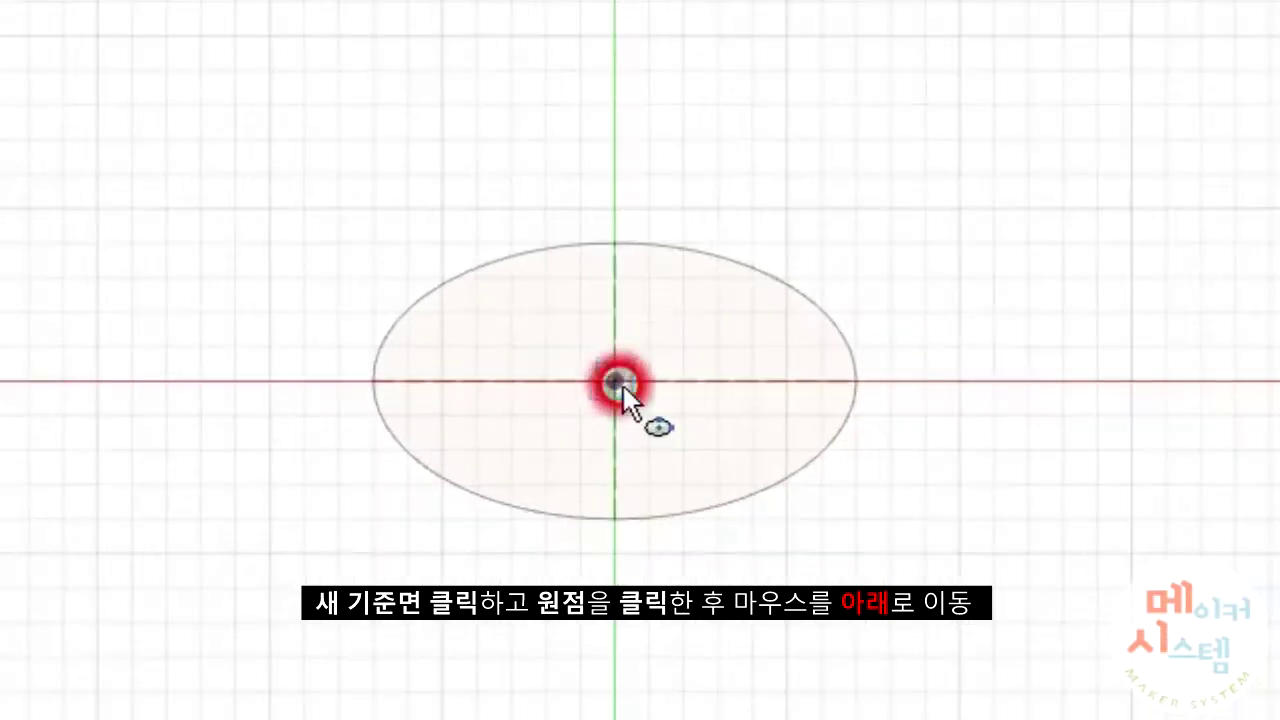
{"action": "type", "text": "70"}
{"action": "key", "text": "Tab"}
{"action": "left_click", "coordinate": [633, 618]}
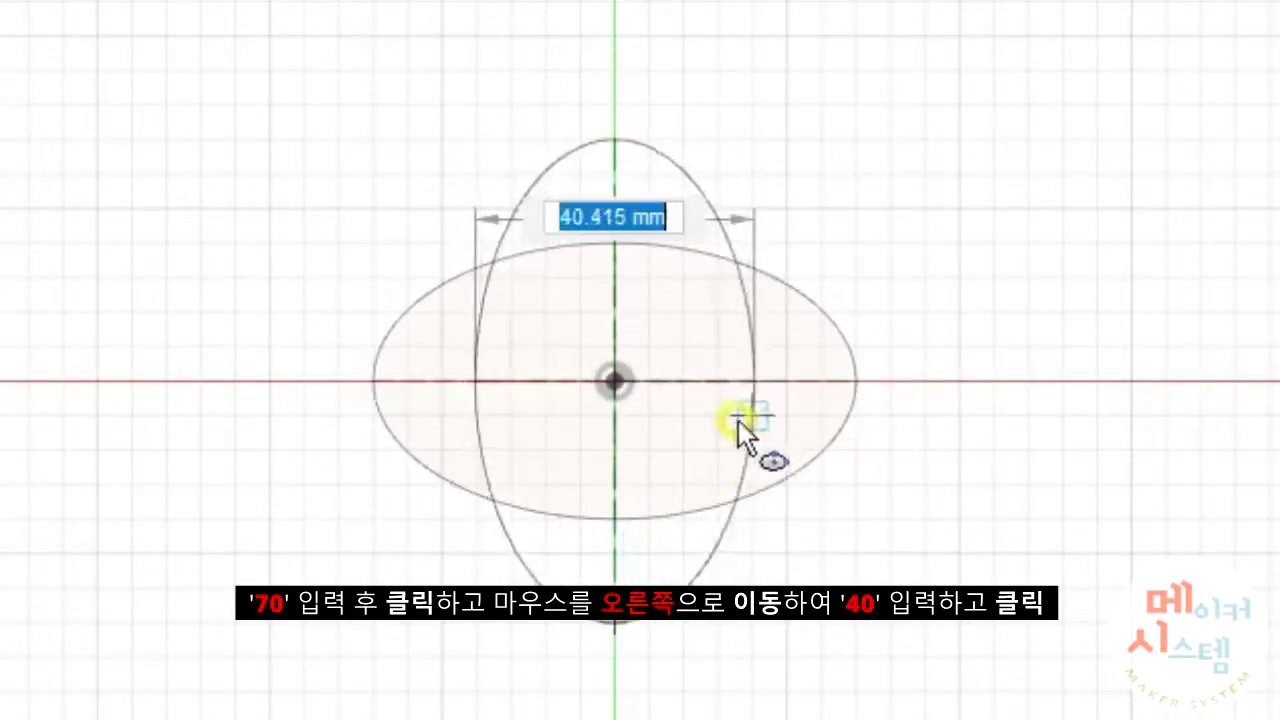
{"action": "type", "text": "40"}
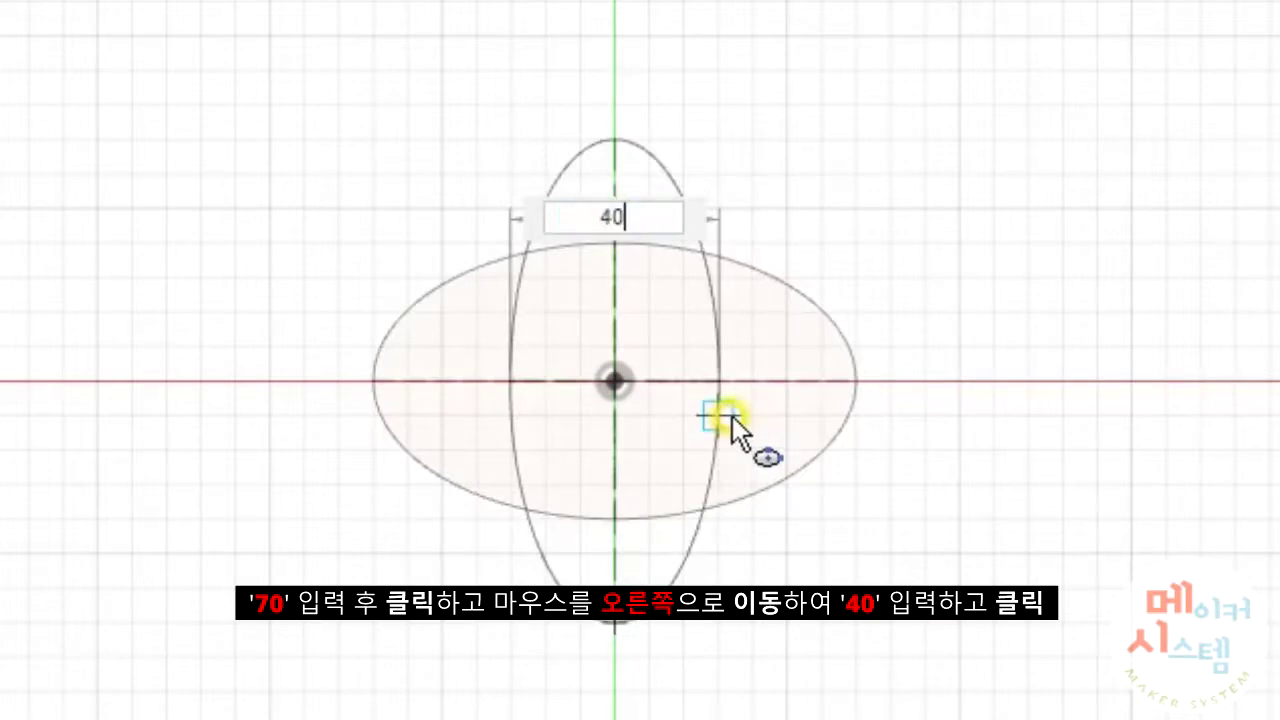
{"action": "key", "text": "Tab"}
{"action": "left_click", "coordinate": [732, 416]}
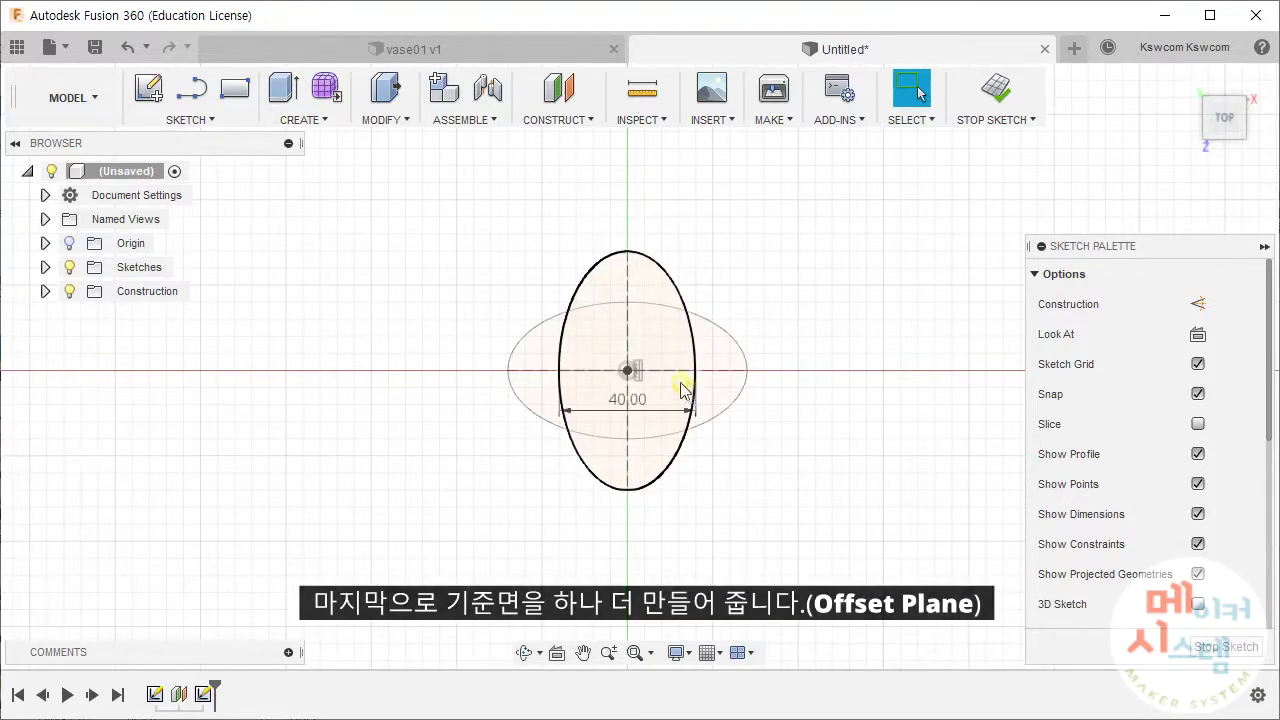
{"action": "left_click", "coordinate": [540, 121]}
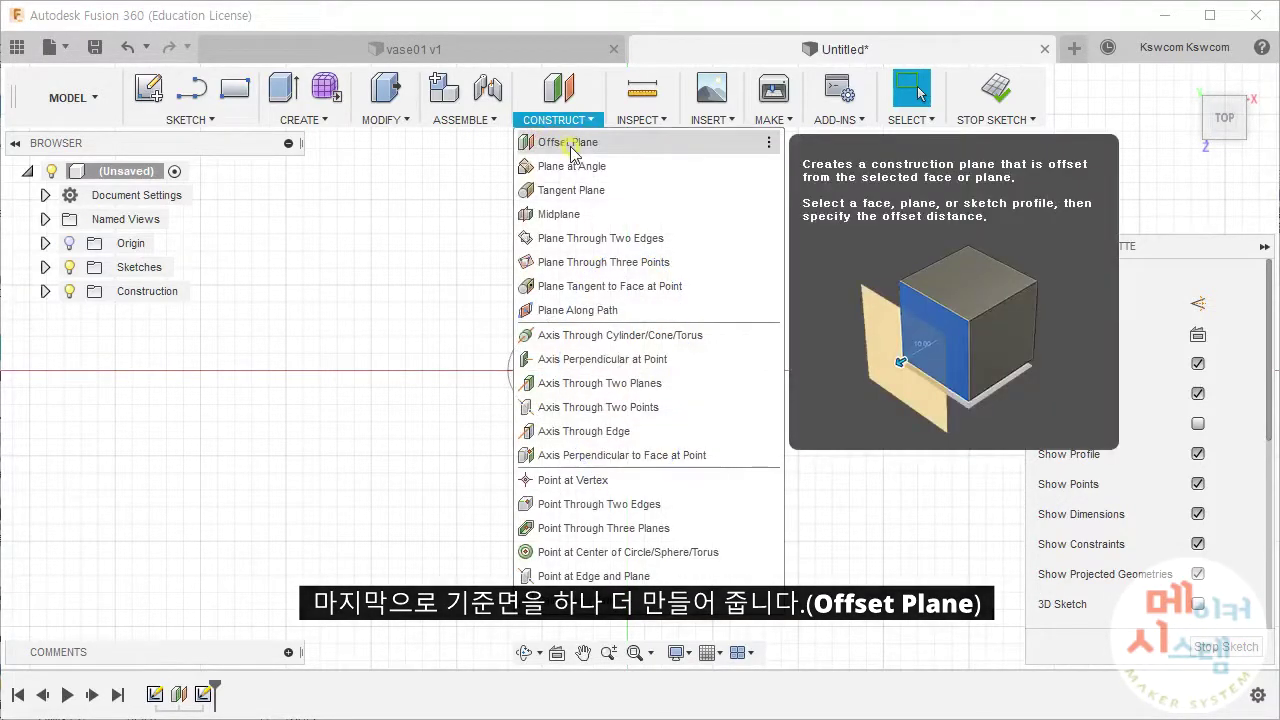
Create another construction plane offset 60 mm from the middle ellipse.
{"action": "left_click", "coordinate": [570, 146]}
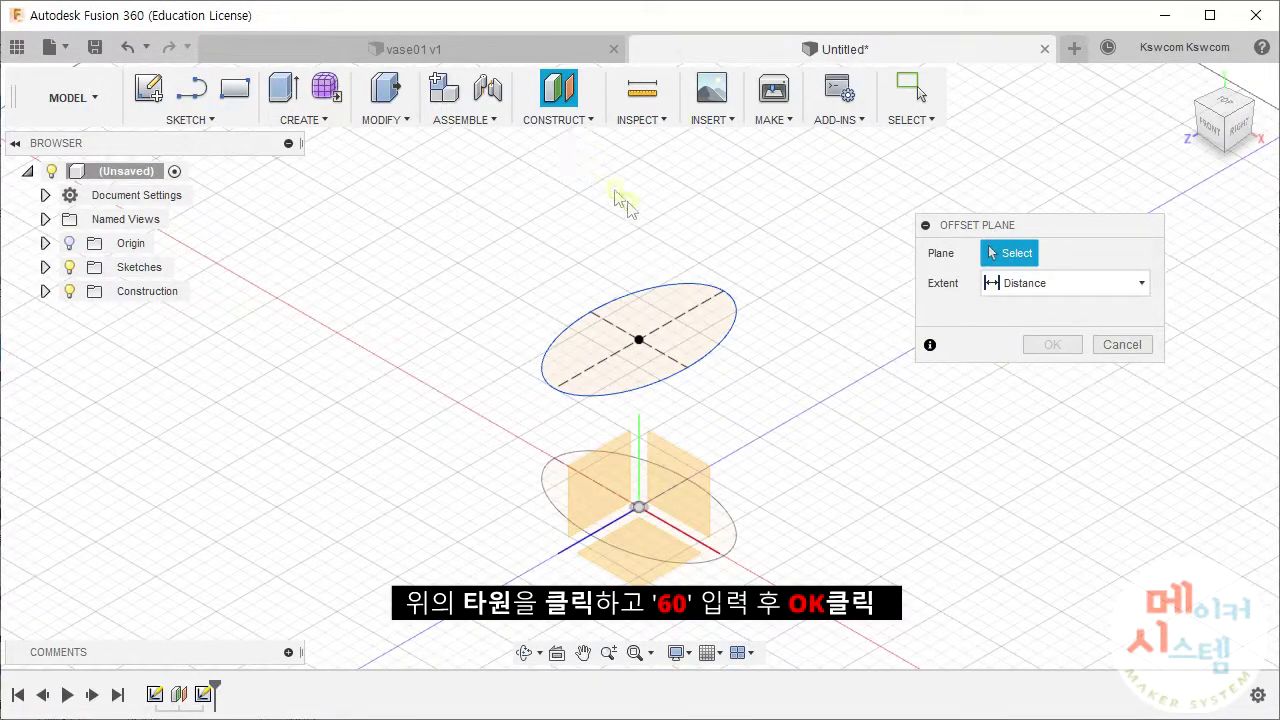
{"action": "left_click", "coordinate": [697, 325]}
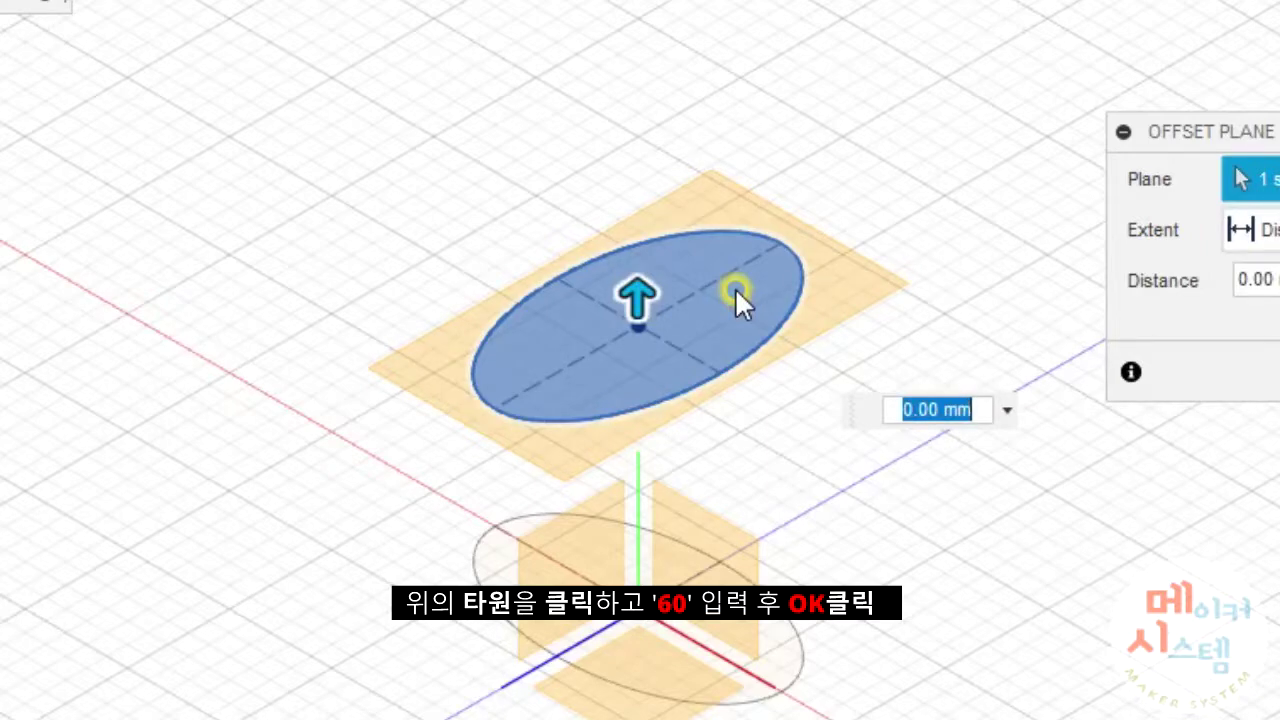
{"action": "type", "text": "60"}
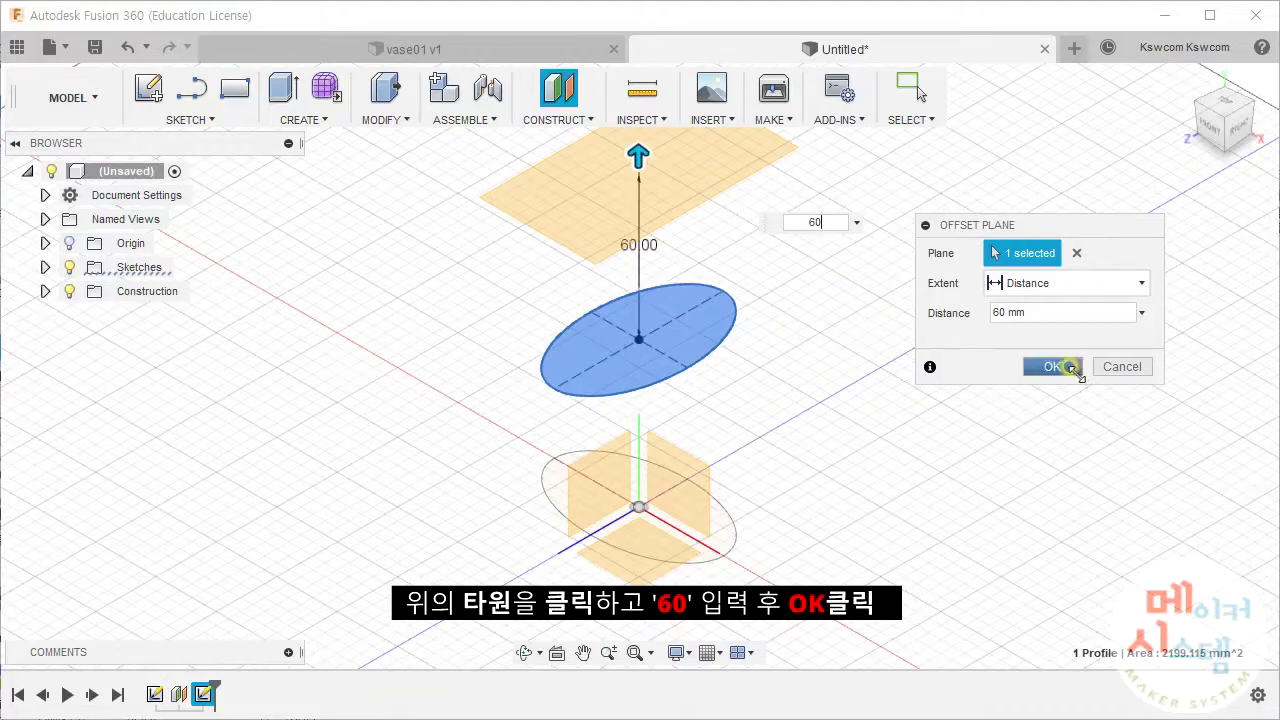
{"action": "left_click", "coordinate": [1052, 366]}
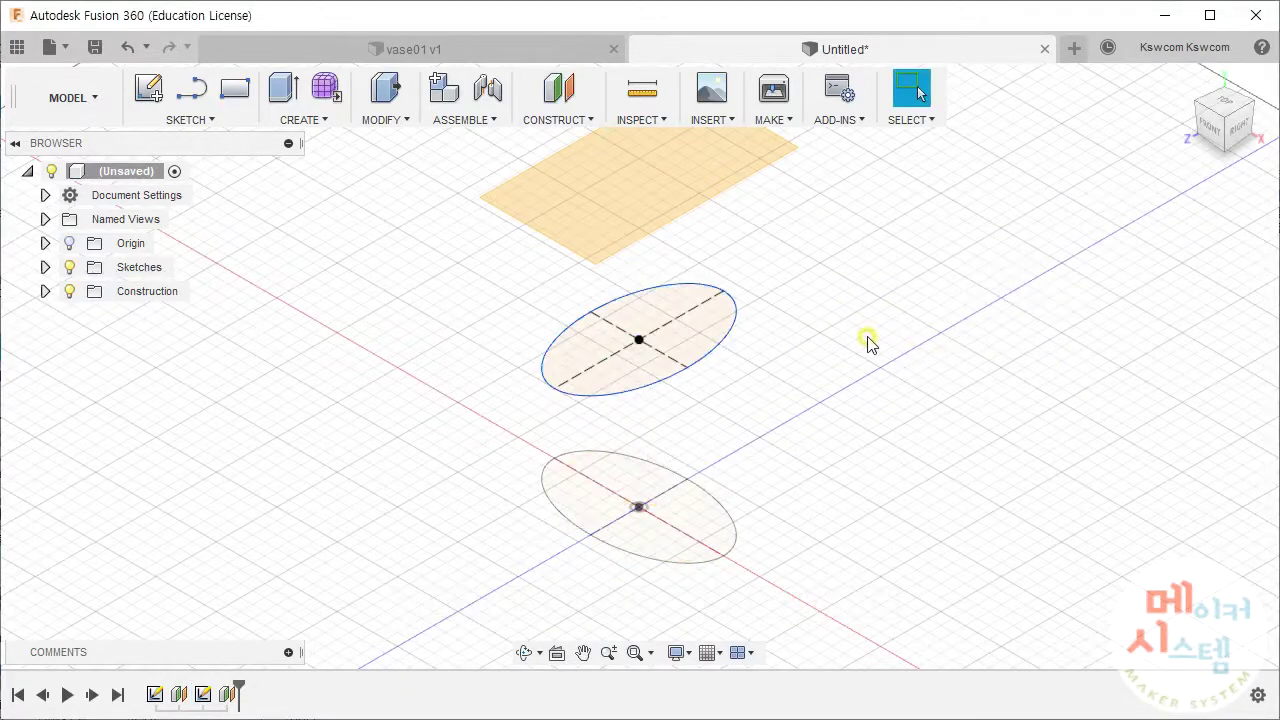
{"action": "scroll", "coordinate": [866, 340], "scroll_direction": "up", "scroll_amount": 2}
{"action": "scroll", "coordinate": [866, 340], "scroll_direction": "down", "scroll_amount": 3}
{"action": "middle_click_drag", "start_coordinate": [866, 338], "coordinate": [813, 388], "text": "shift"}
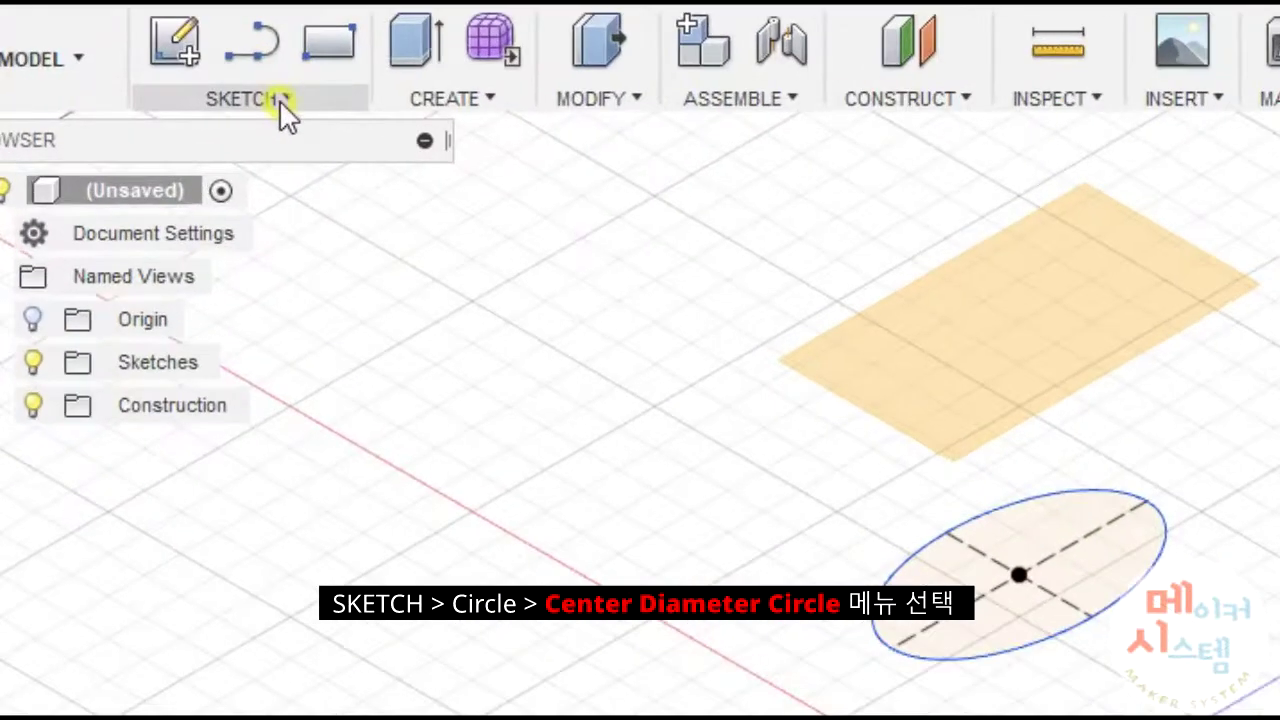
Draw a 30 mm diameter circle centred on the origin on the top plane.
{"action": "left_click", "coordinate": [206, 120]}
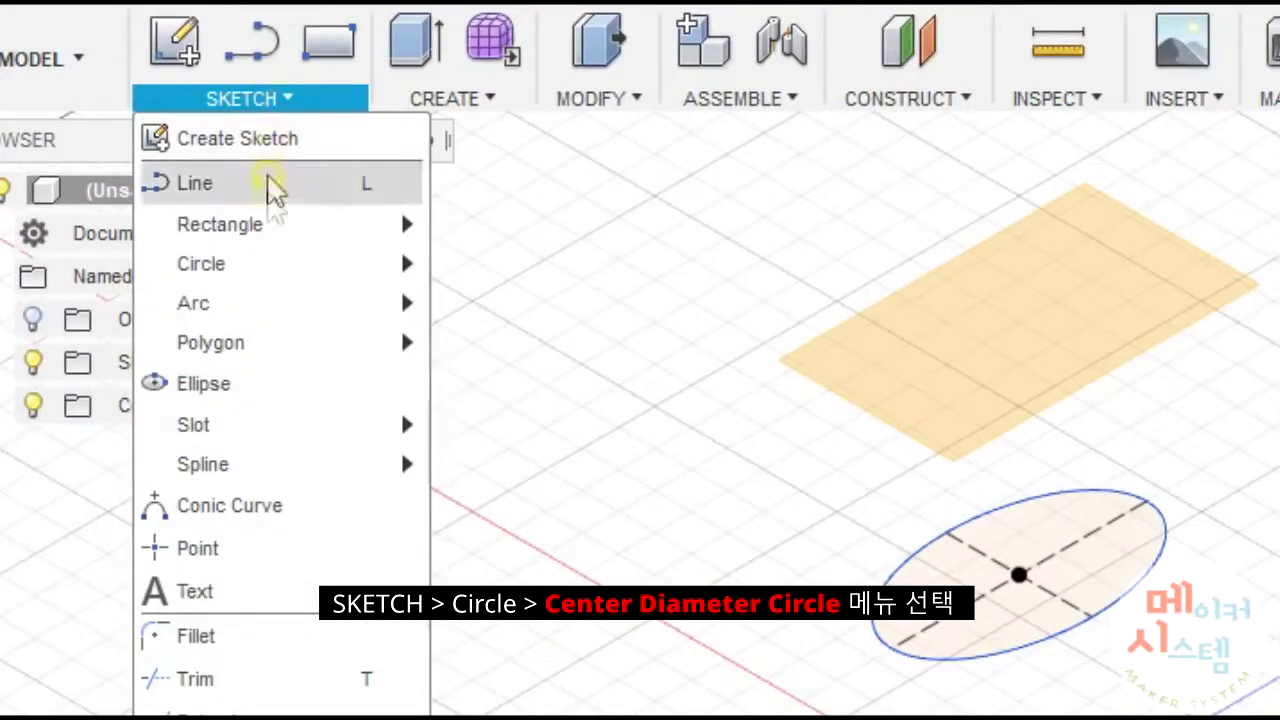
{"action": "mouse_move", "coordinate": [220, 263]}
{"action": "left_click", "coordinate": [555, 273]}
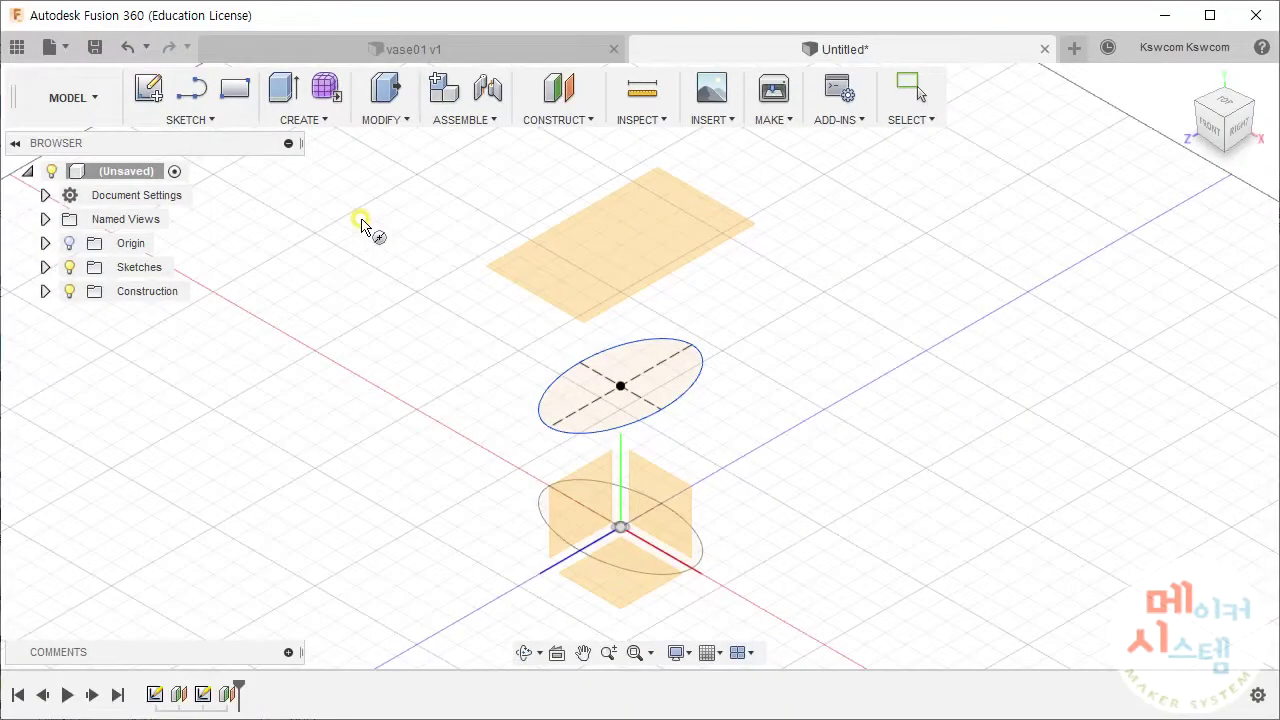
{"action": "left_click", "coordinate": [638, 251]}
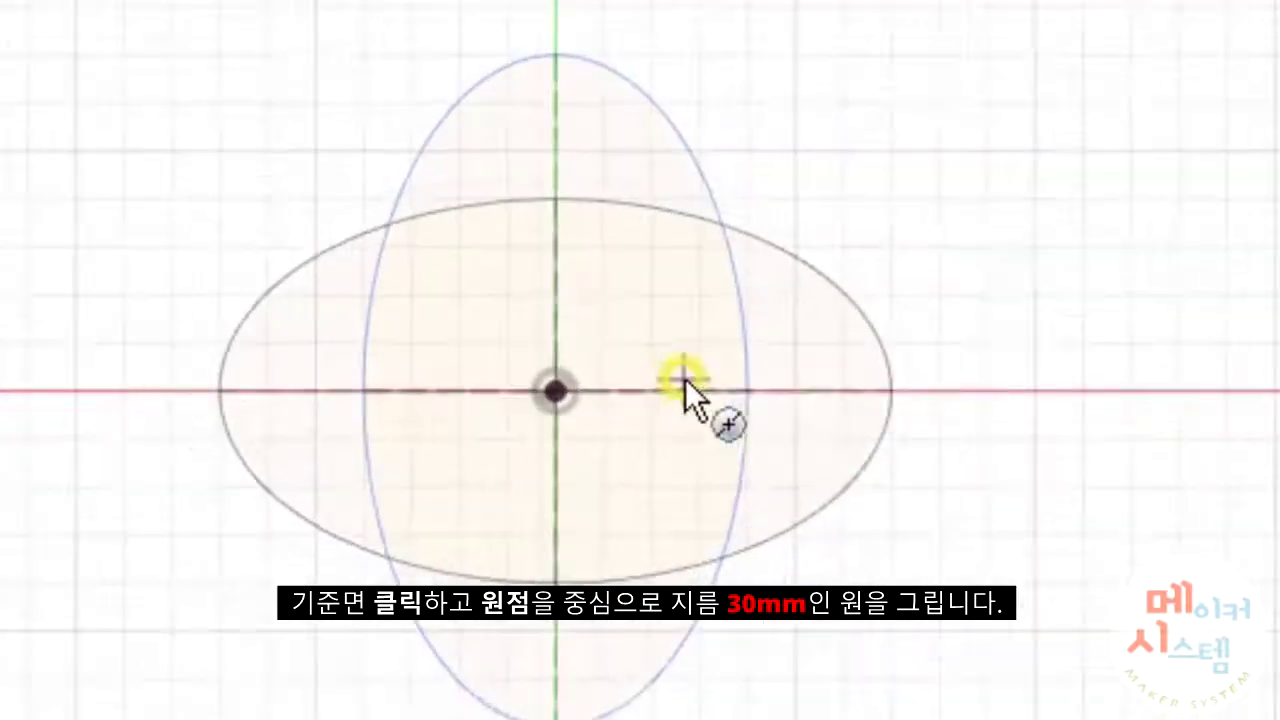
{"action": "left_click", "coordinate": [541, 390]}
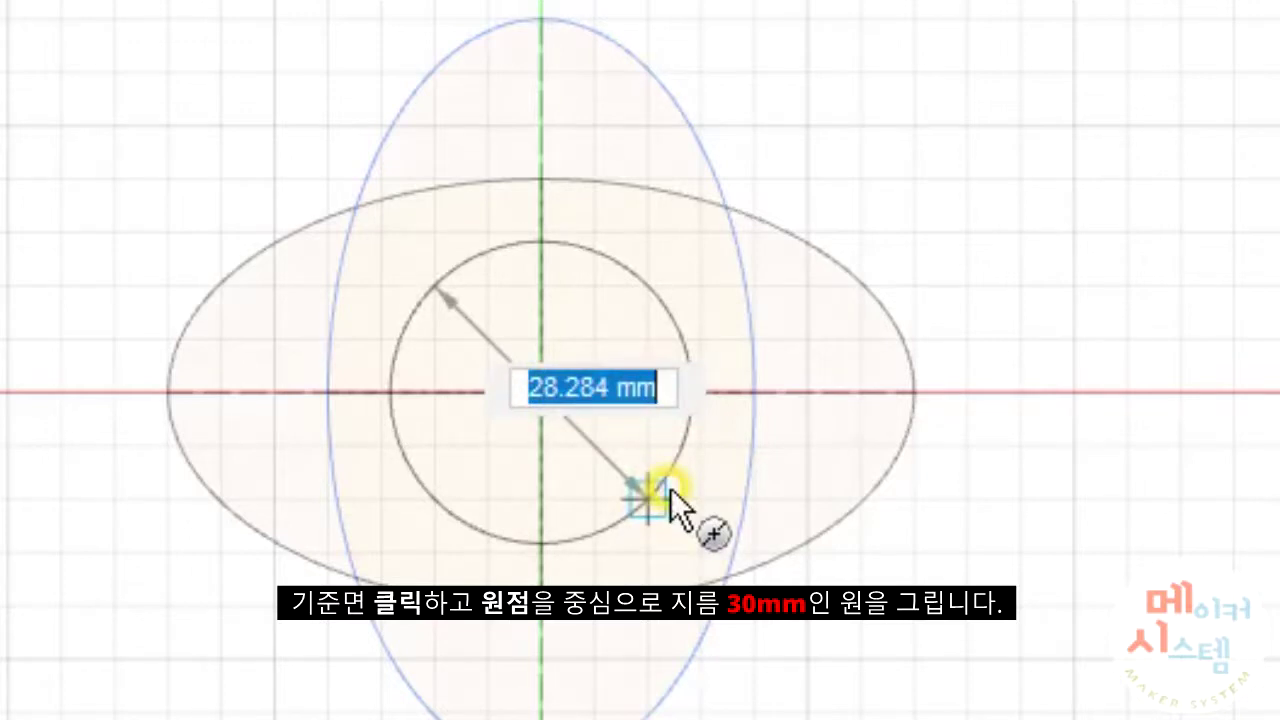
{"action": "type", "text": "30"}
{"action": "key", "text": "Return"}
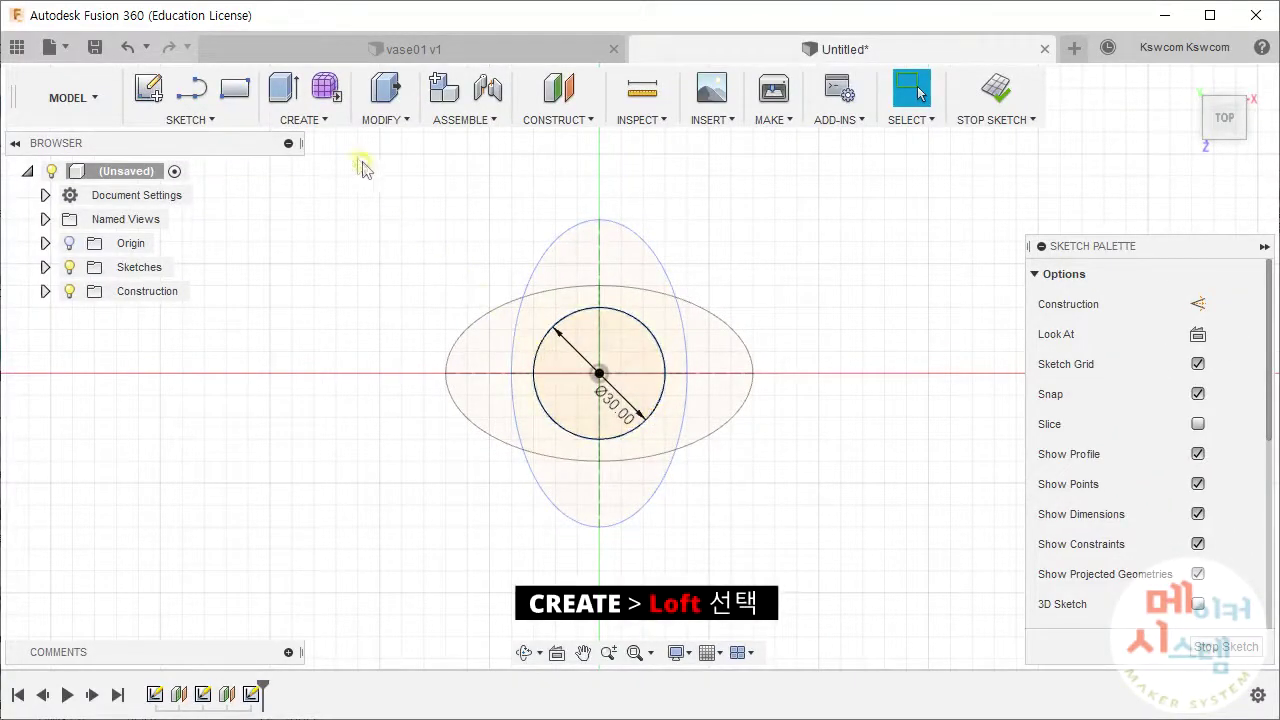
{"action": "left_click", "coordinate": [325, 120]}
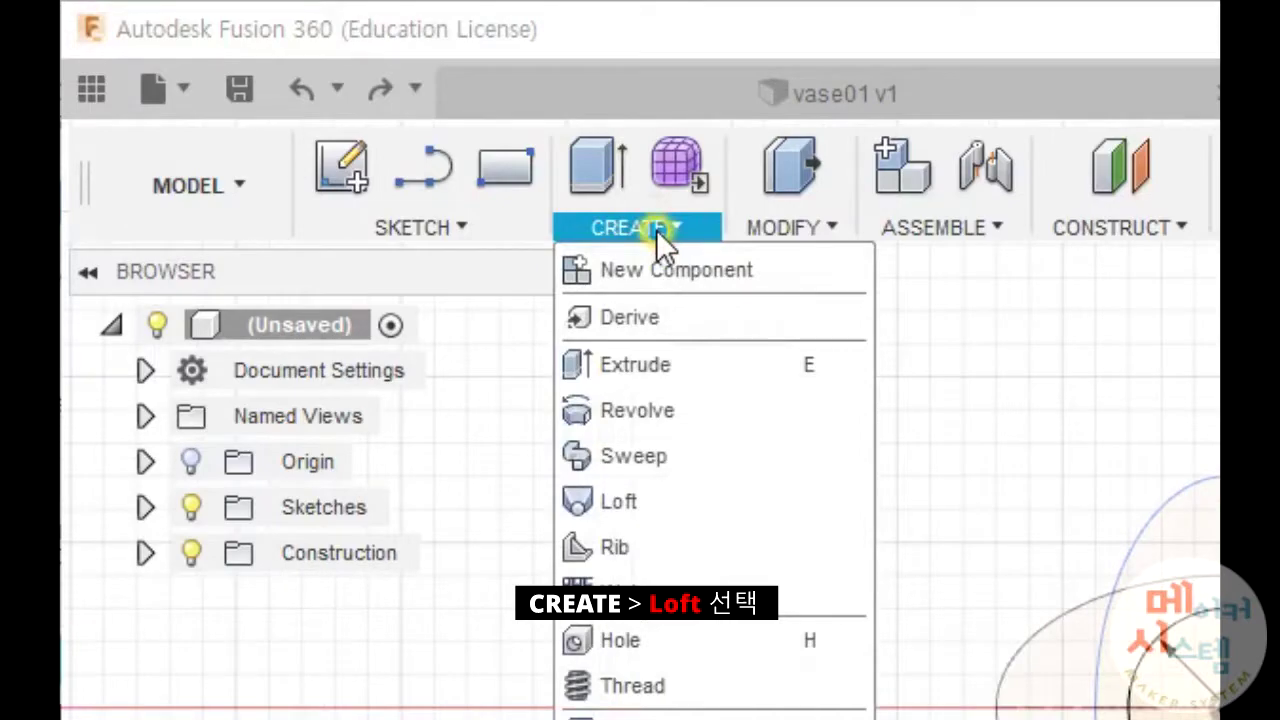
Loft through the top circle, middle ellipse and bottom ellipse to form the vase body.
{"action": "left_click", "coordinate": [617, 505]}
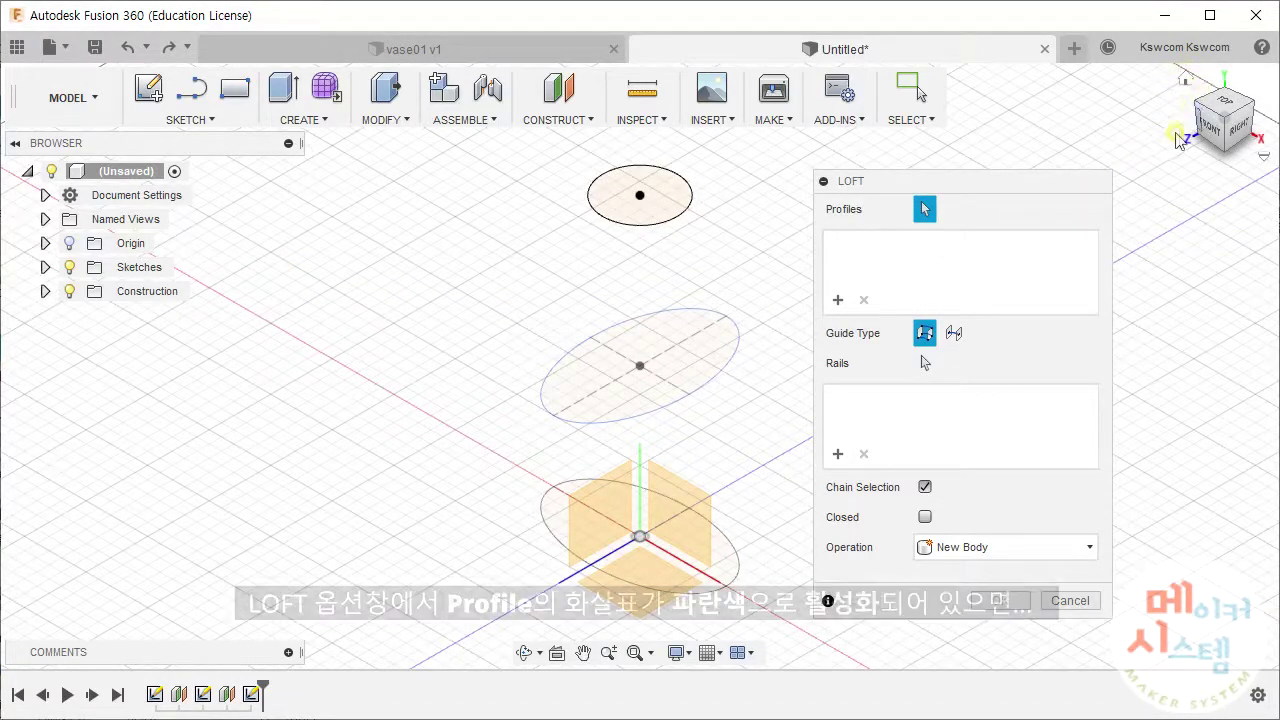
{"action": "left_click", "coordinate": [682, 205]}
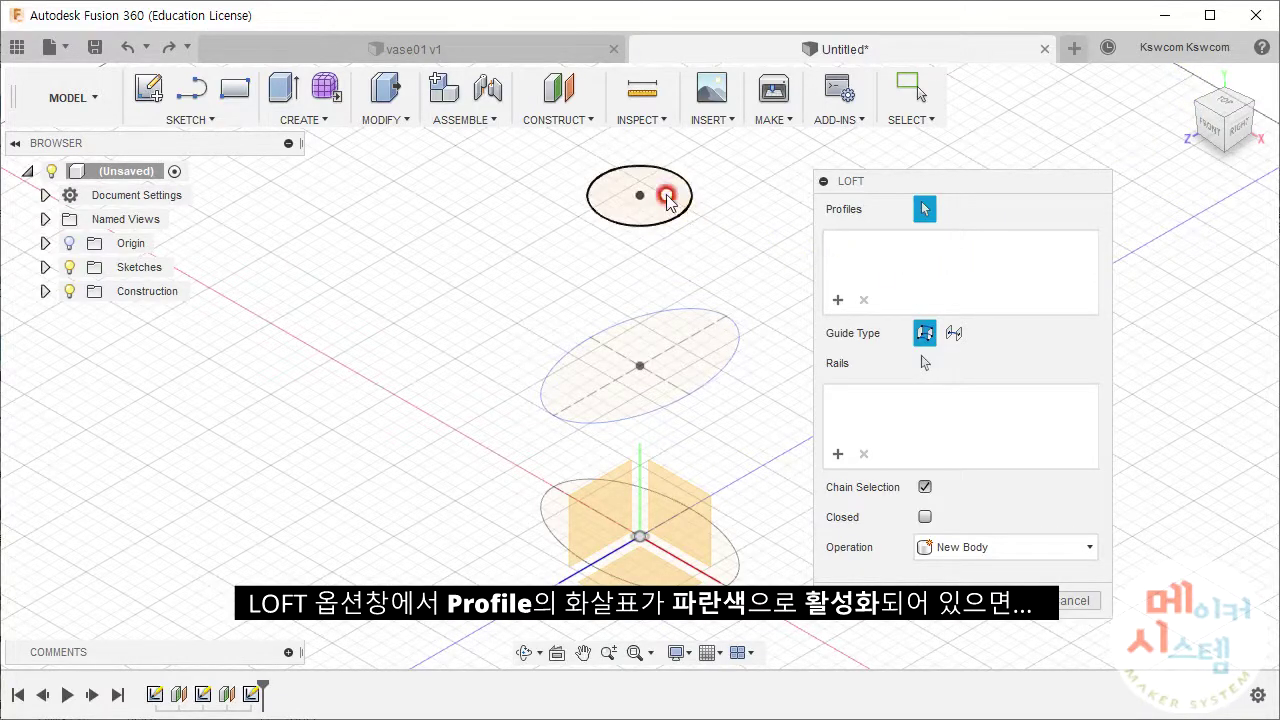
{"action": "left_click", "coordinate": [683, 352]}
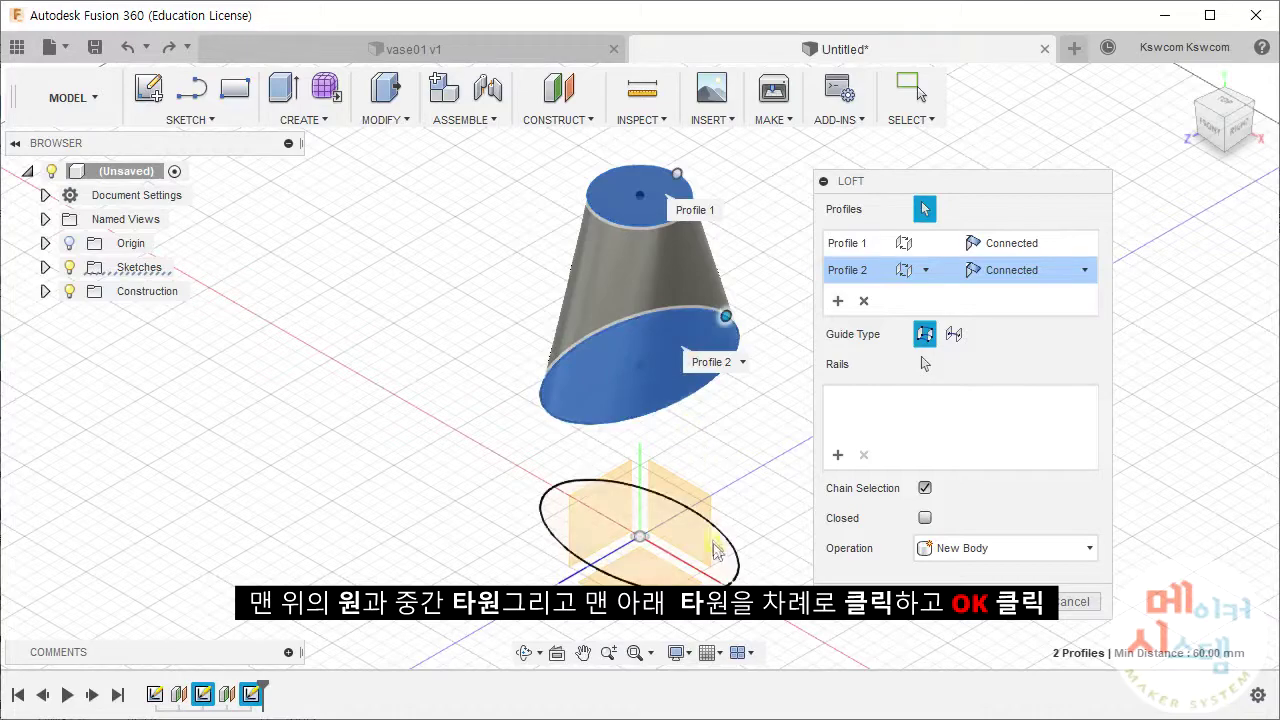
{"action": "left_click", "coordinate": [720, 562]}
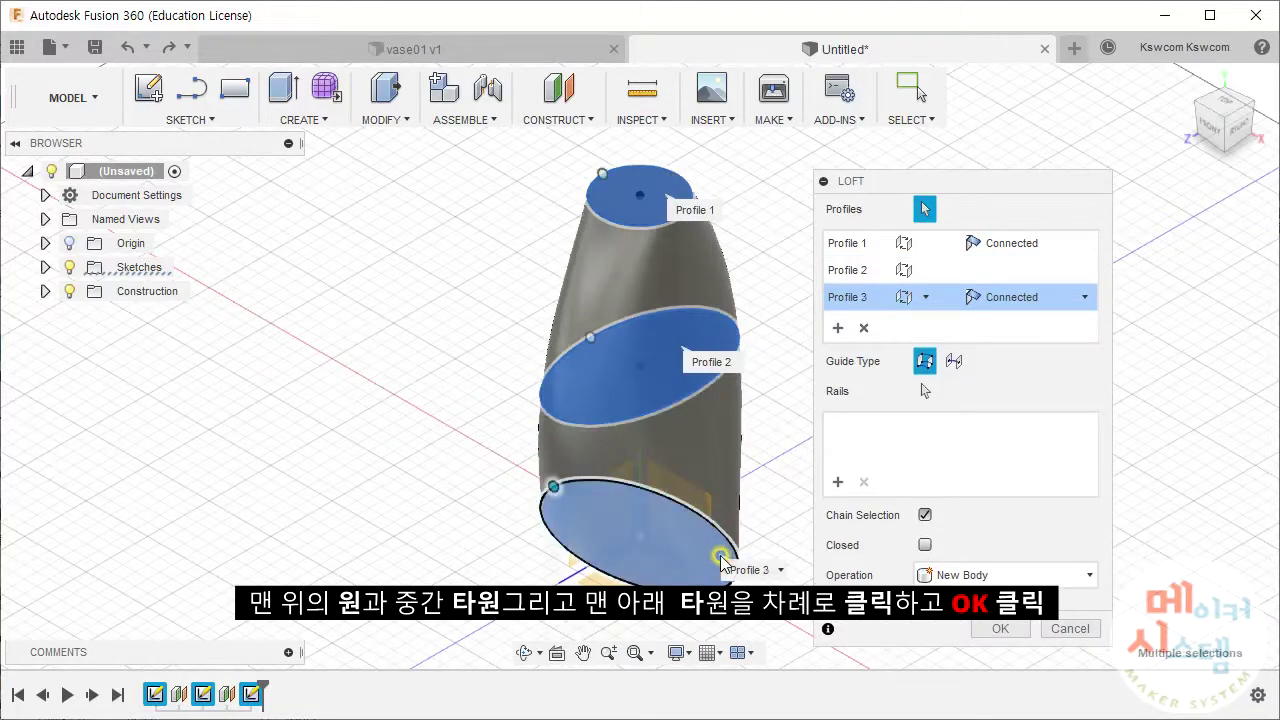
{"action": "left_click", "coordinate": [998, 630]}
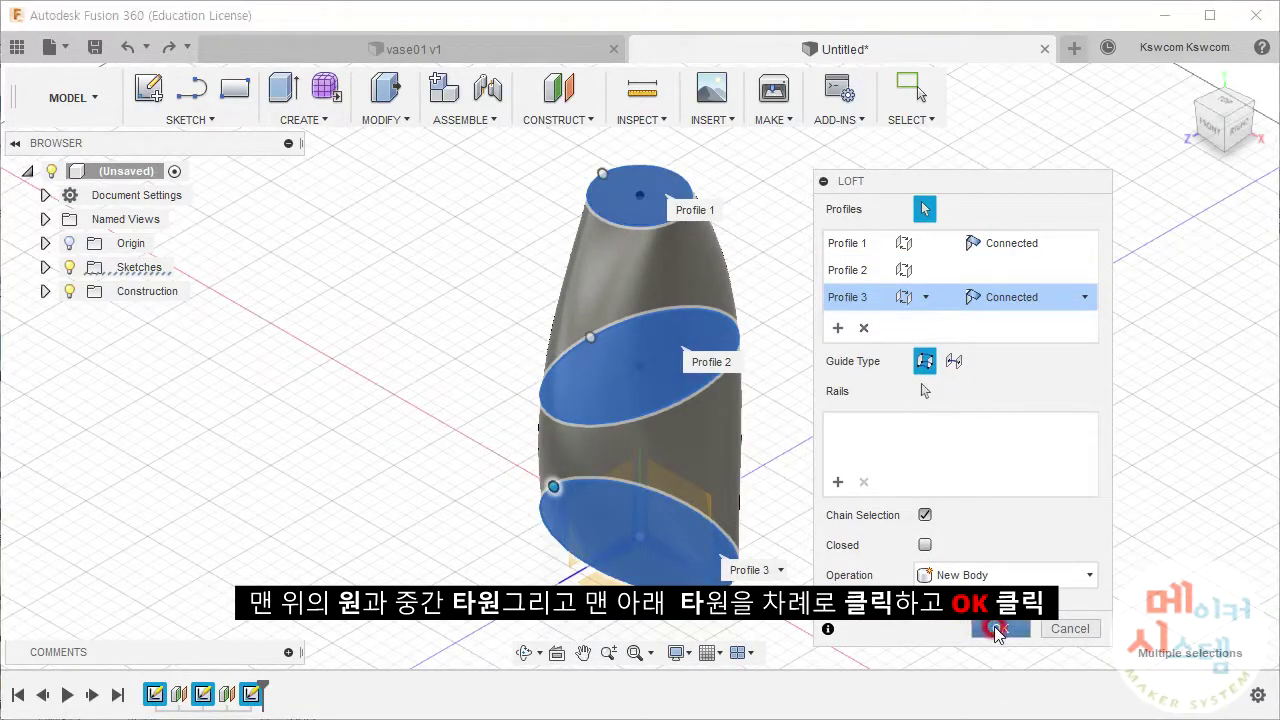
{"action": "mouse_move", "coordinate": [885, 375]}
{"action": "left_mouse_down"}
{"action": "mouse_move", "coordinate": [786, 386]}
{"action": "mouse_move", "coordinate": [481, 373]}
{"action": "mouse_move", "coordinate": [643, 400]}
{"action": "mouse_move", "coordinate": [663, 449]}
{"action": "mouse_move", "coordinate": [640, 249]}
{"action": "mouse_move", "coordinate": [651, 360]}
{"action": "mouse_move", "coordinate": [663, 355]}
{"action": "left_mouse_up"}
{"action": "key", "text": "Escape"}
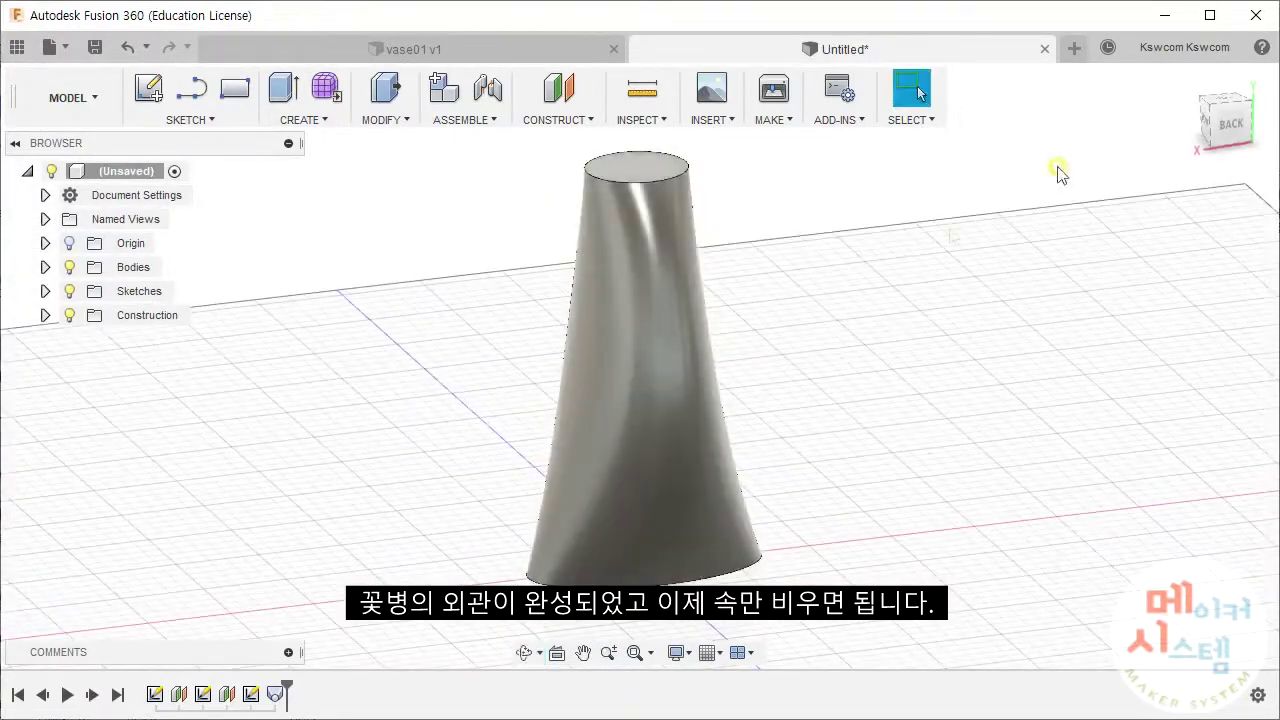
Shell the vase inward with 2 mm thickness, removing the top face.
{"action": "left_click", "coordinate": [1189, 76]}
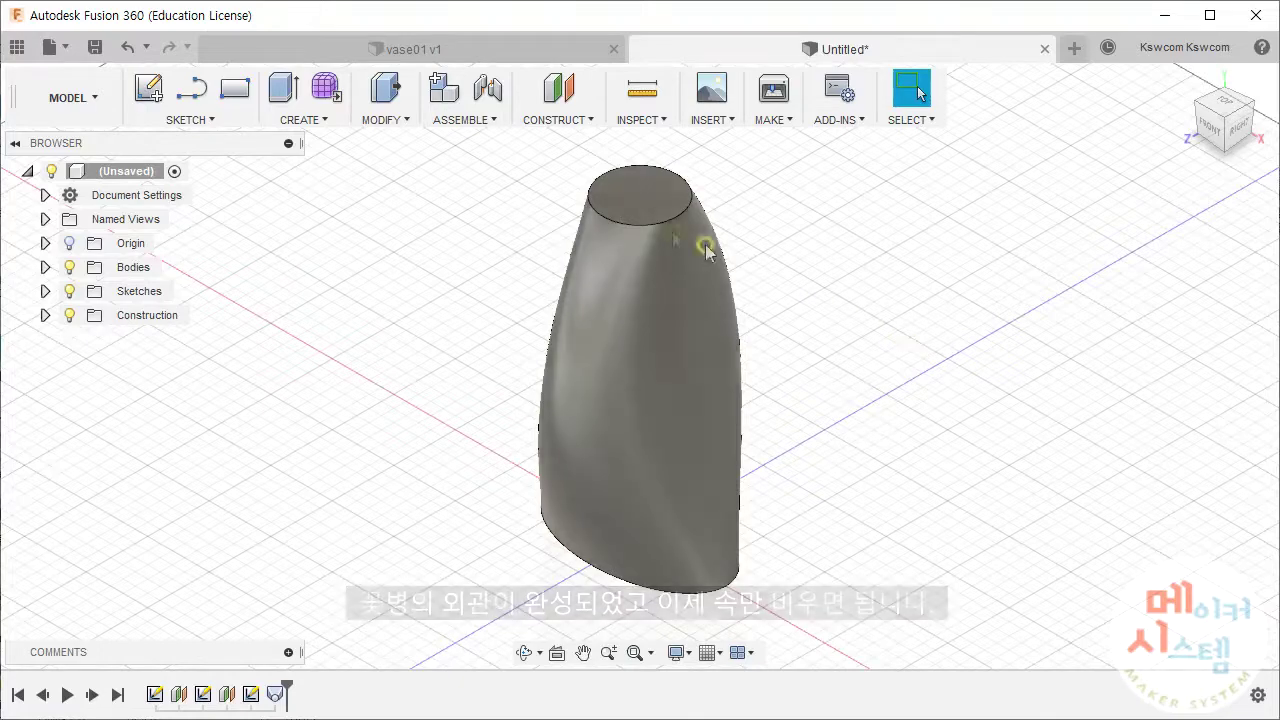
{"action": "left_click", "coordinate": [405, 121]}
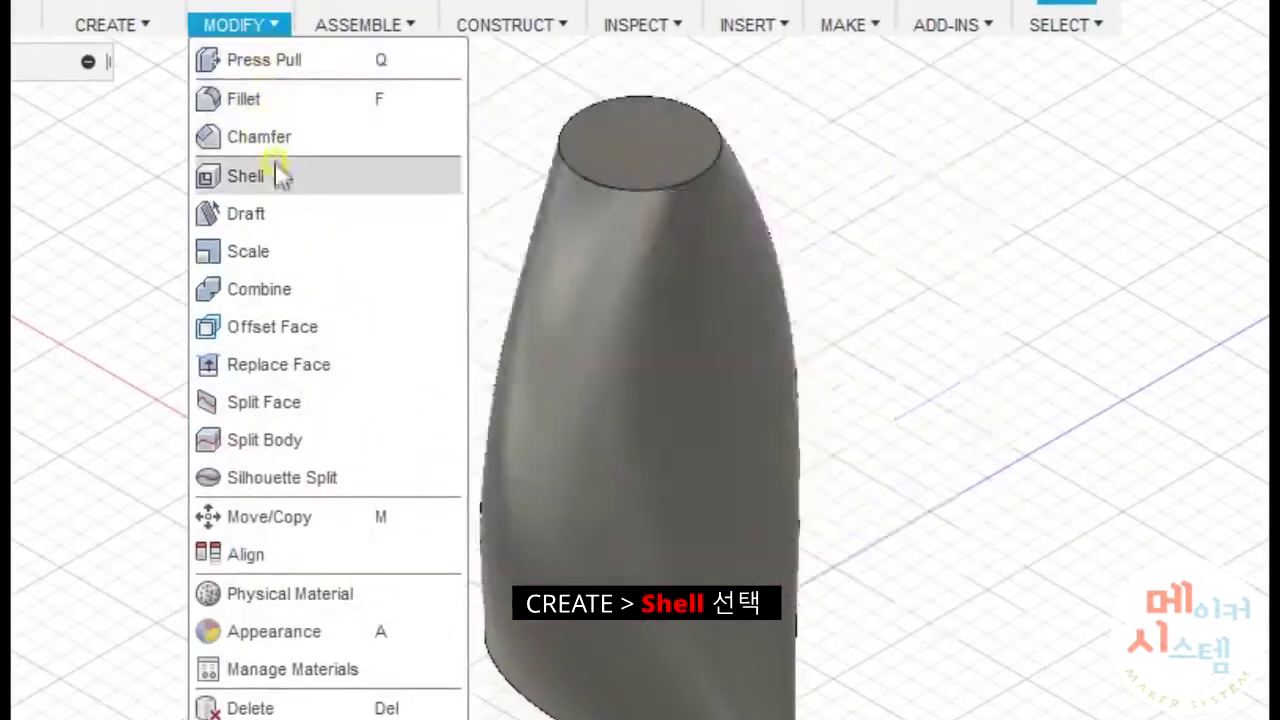
{"action": "left_click", "coordinate": [281, 189]}
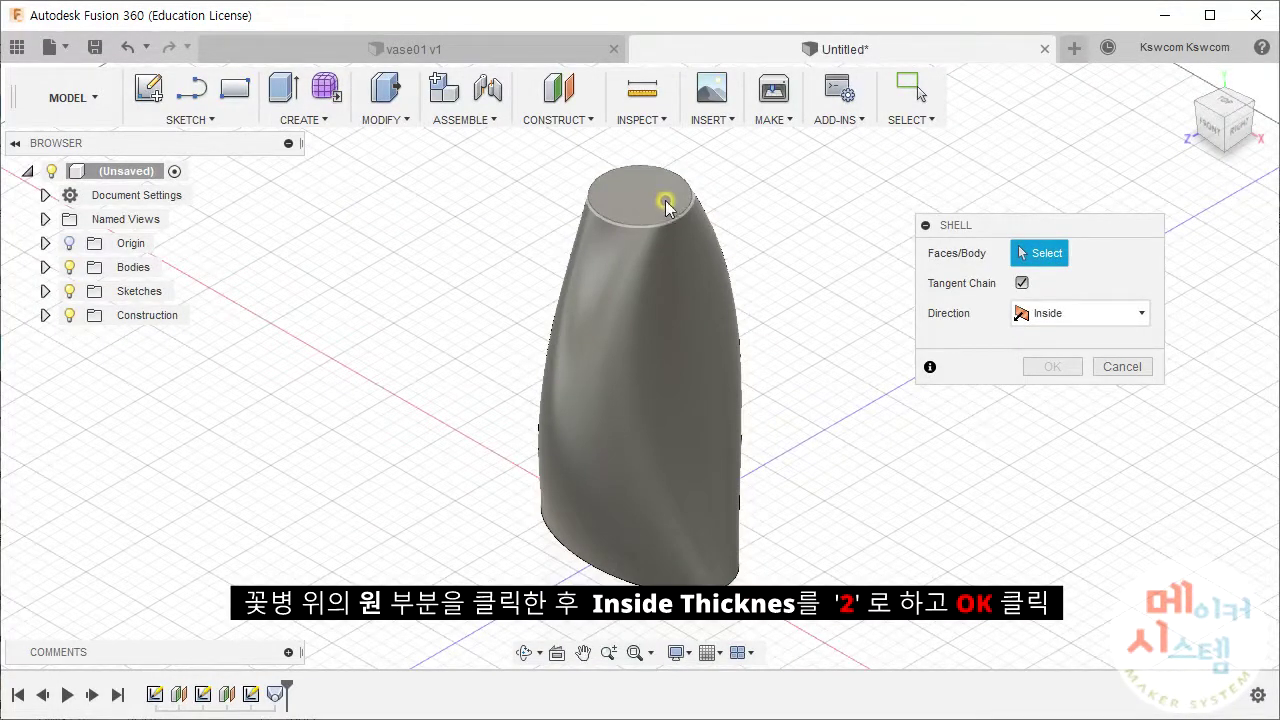
{"action": "left_click", "coordinate": [652, 198]}
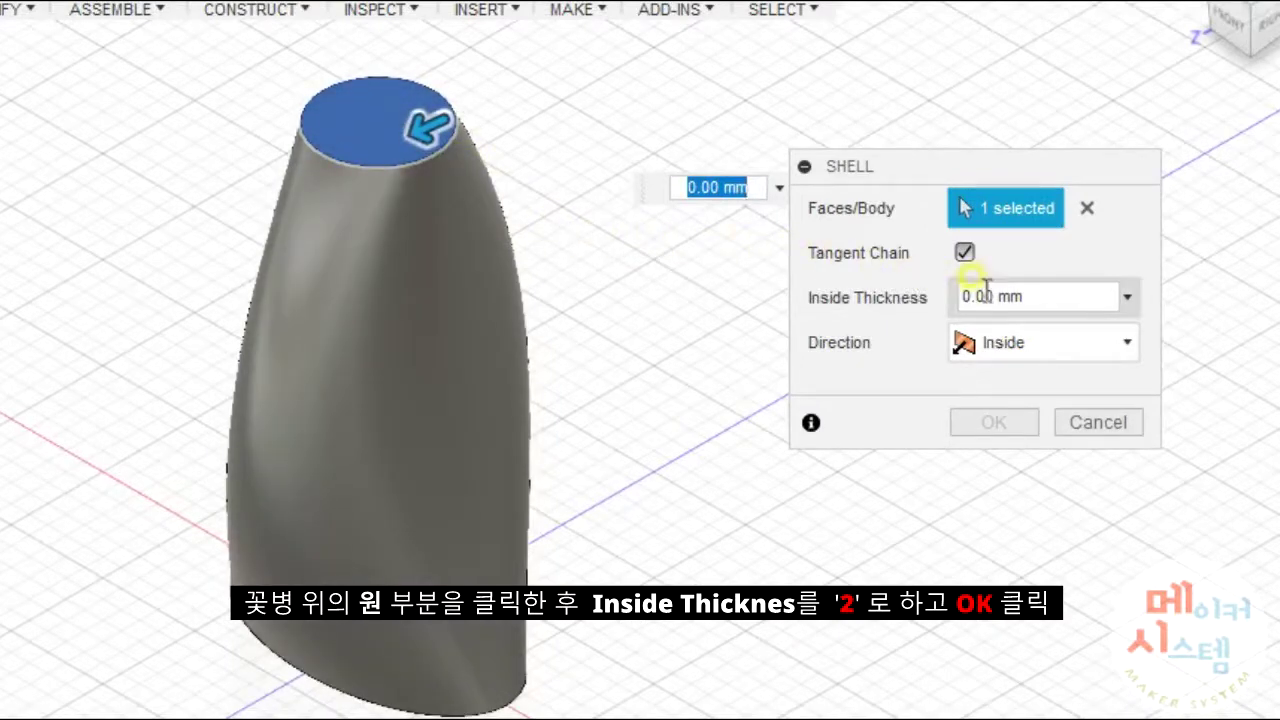
{"action": "left_click_drag", "start_coordinate": [995, 296], "coordinate": [890, 315]}
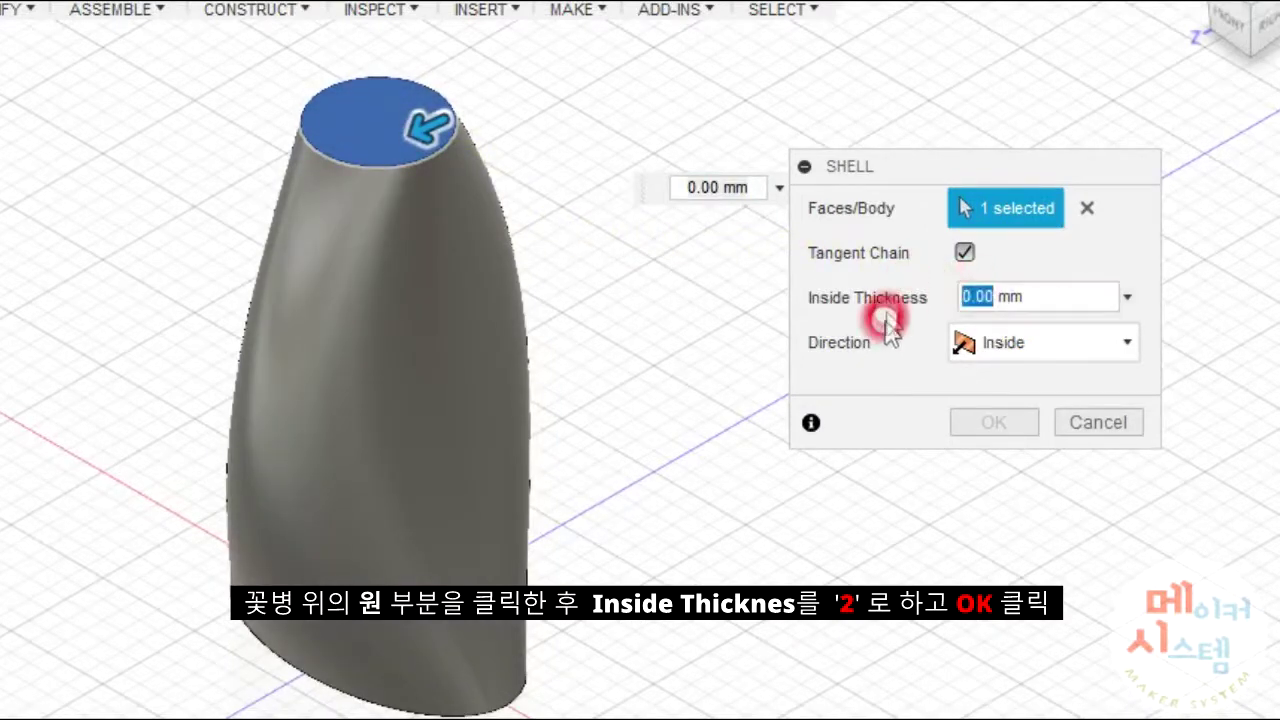
{"action": "type", "text": "2"}
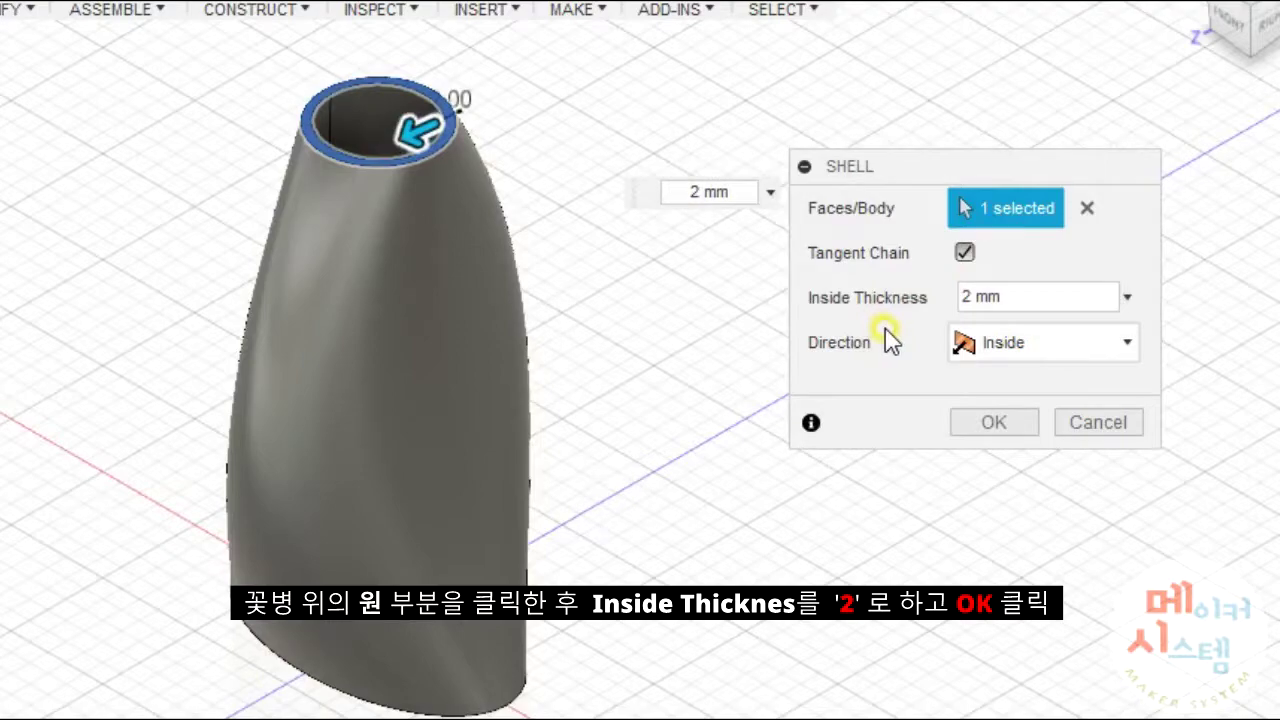
{"action": "left_click", "coordinate": [993, 420]}
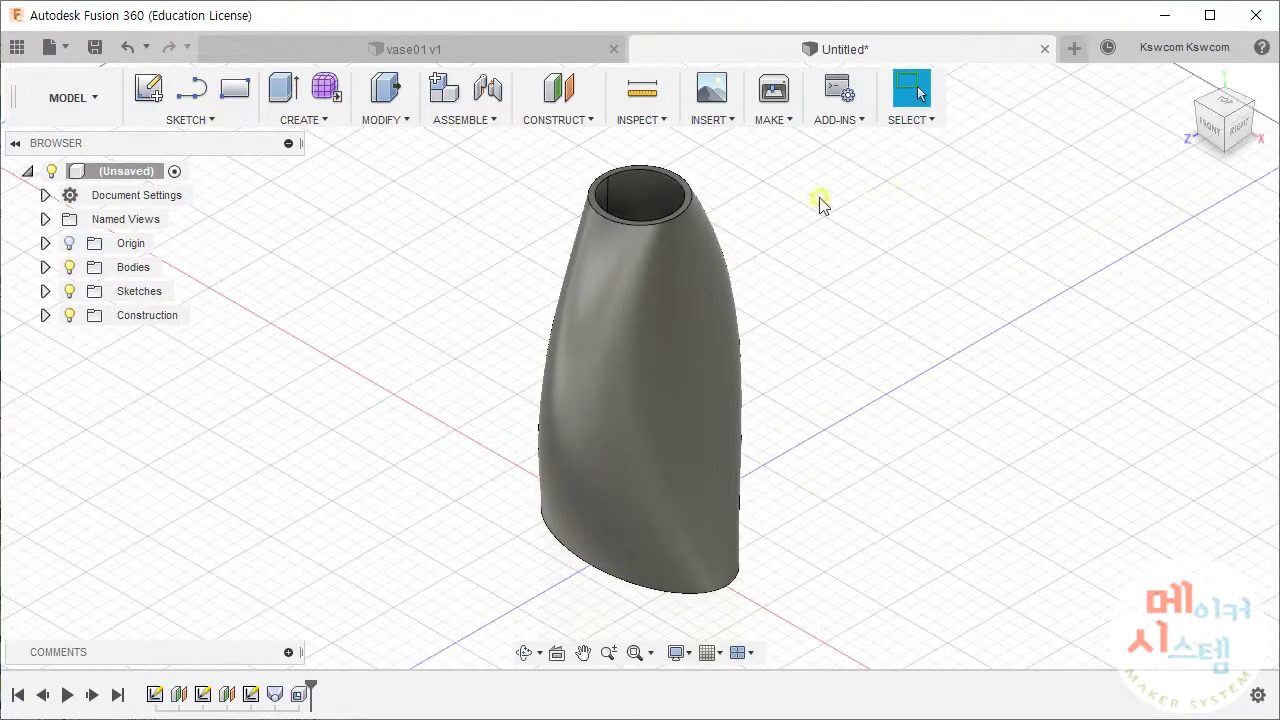
Start a fillet and select the outer and inner rim edges of the vase opening.
{"action": "middle_click_drag", "start_coordinate": [819, 204], "coordinate": [806, 298]}
{"action": "scroll", "coordinate": [637, 286], "scroll_direction": "up", "scroll_amount": 3}
{"action": "scroll", "coordinate": [637, 286], "scroll_direction": "up", "scroll_amount": 2}
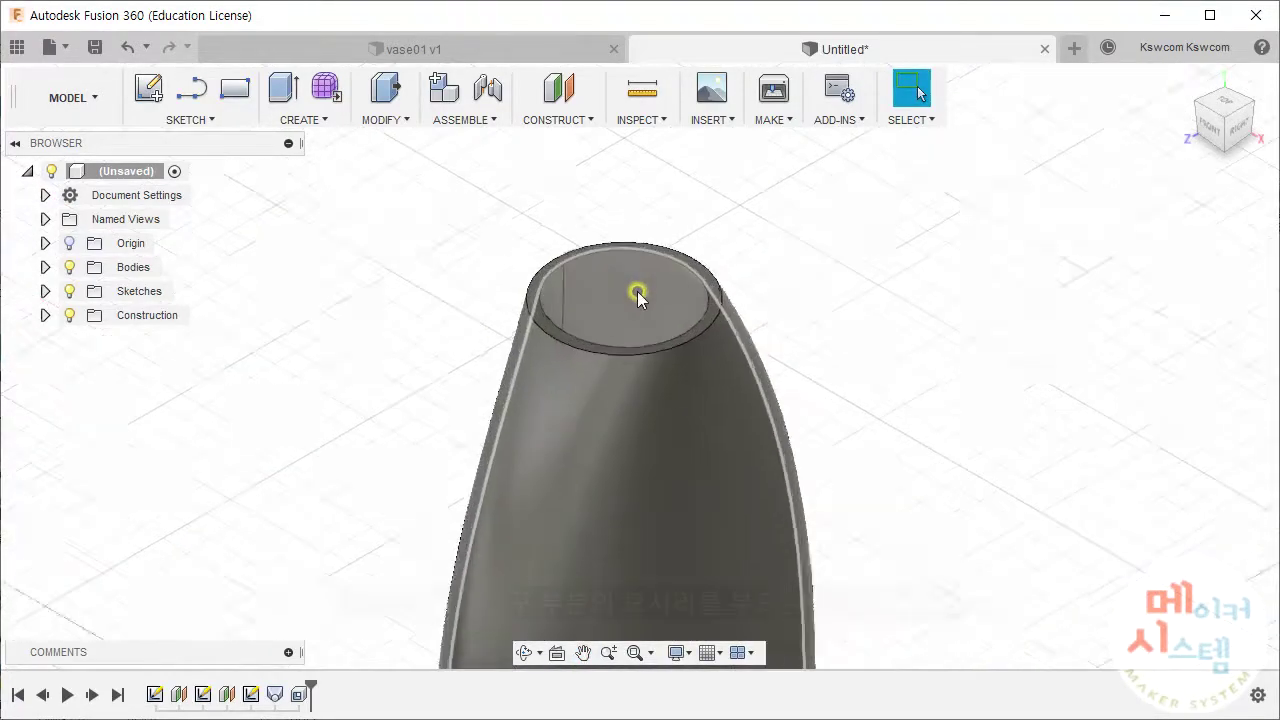
{"action": "scroll", "coordinate": [777, 351], "scroll_direction": "up", "scroll_amount": 2}
{"action": "mouse_move", "coordinate": [790, 347]}
{"action": "middle_mouse_down", "text": "shift"}
{"action": "mouse_move", "coordinate": [777, 377]}
{"action": "mouse_move", "coordinate": [777, 366]}
{"action": "mouse_move", "coordinate": [792, 381]}
{"action": "middle_mouse_up", "text": "shift"}
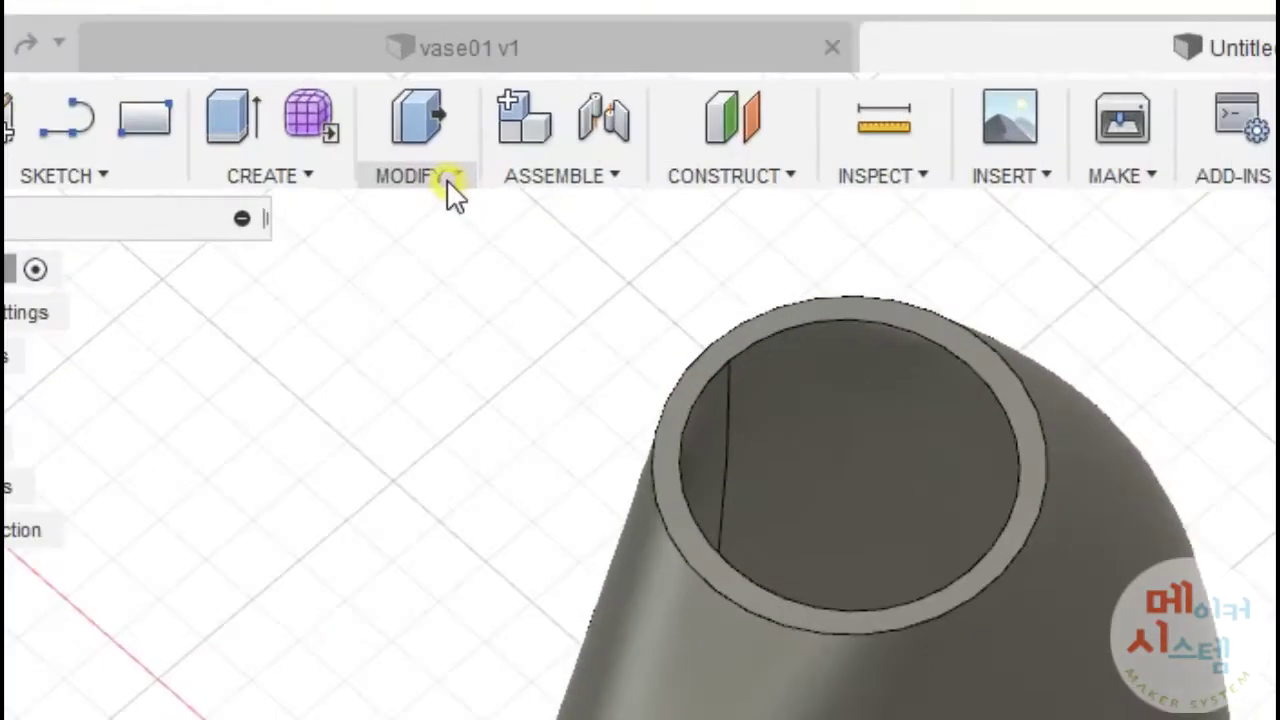
{"action": "left_click", "coordinate": [398, 121]}
{"action": "left_click", "coordinate": [434, 262]}
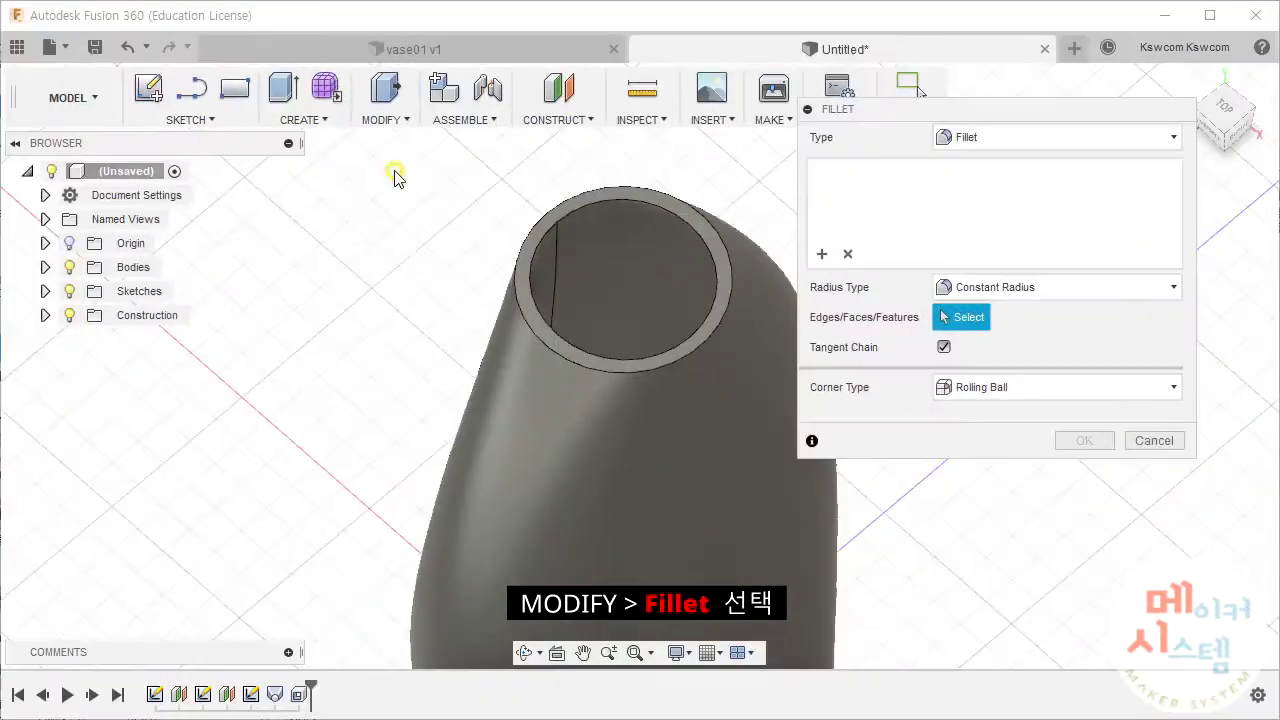
{"action": "left_click_drag", "start_coordinate": [983, 115], "coordinate": [962, 226]}
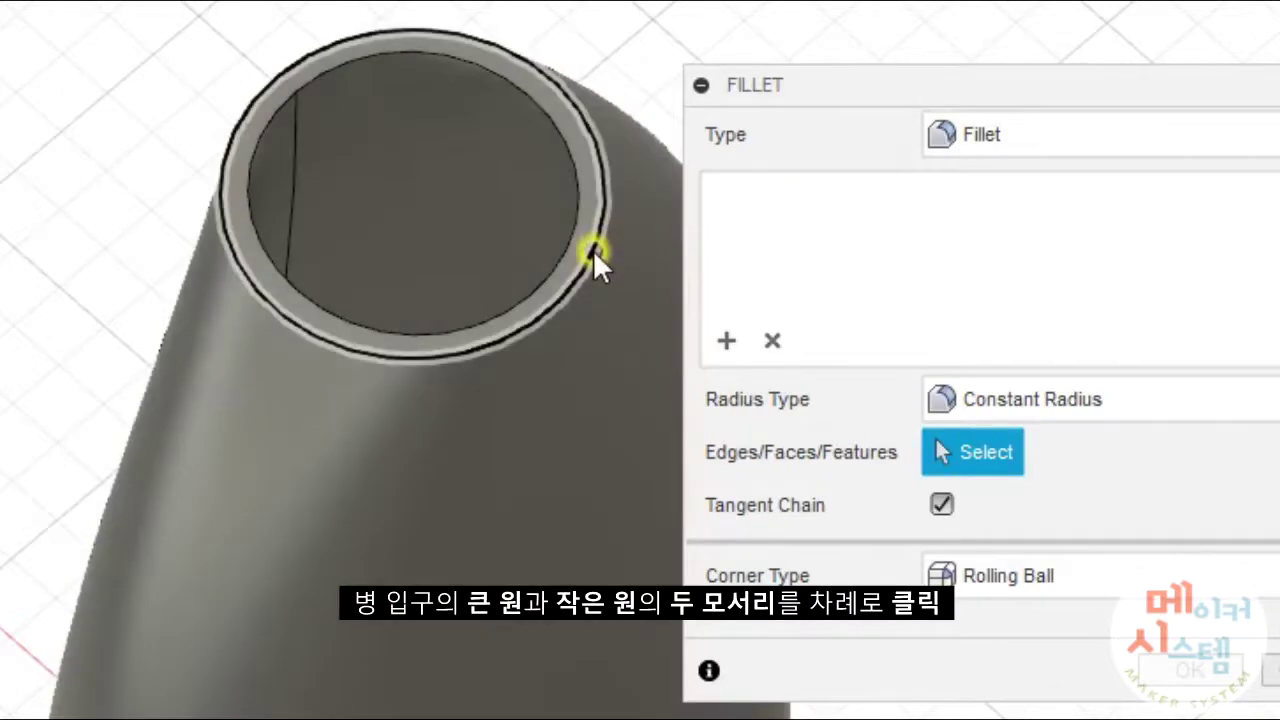
{"action": "left_click", "coordinate": [593, 250]}
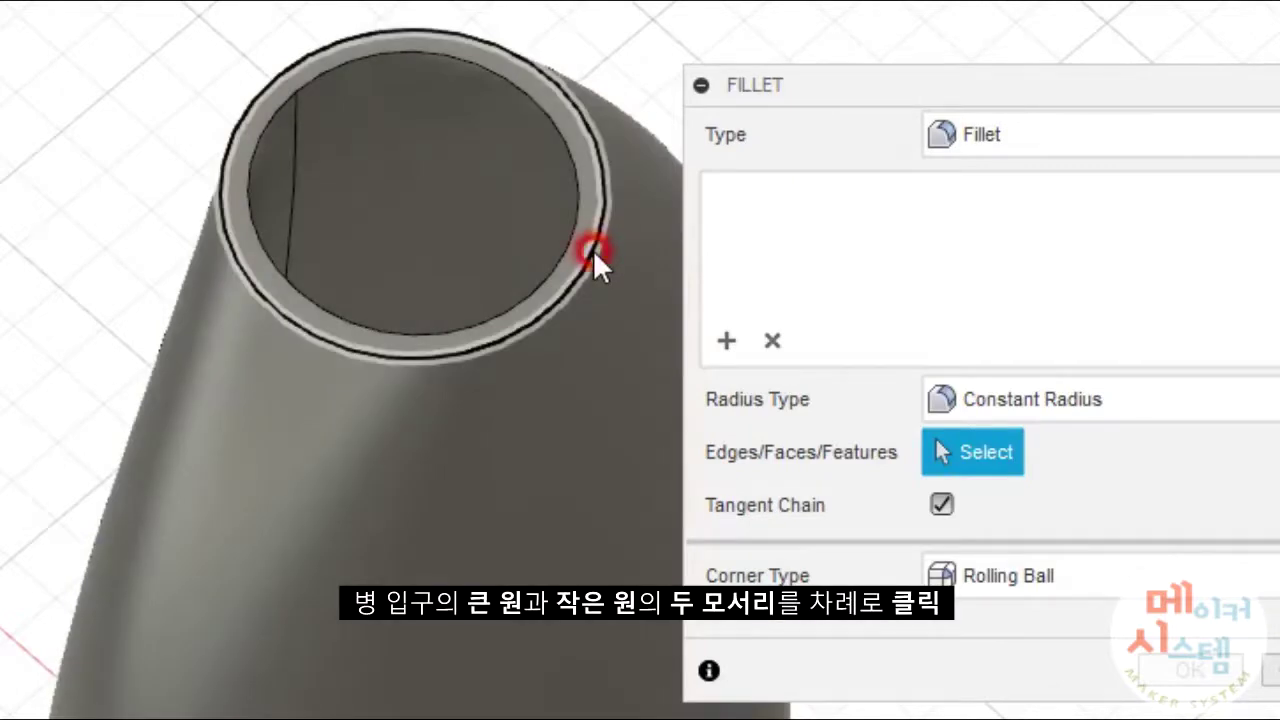
{"action": "left_click", "coordinate": [572, 204]}
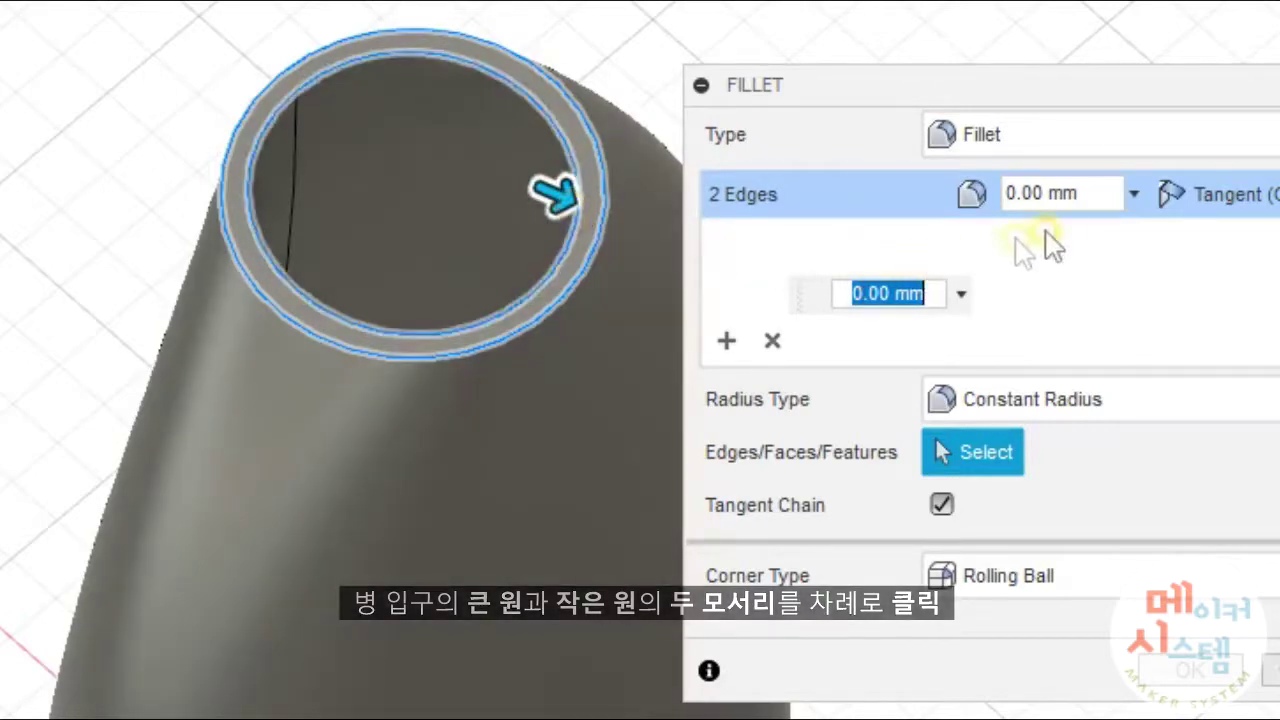
Set the fillet radius to 1 mm and apply it to both rim edges.
{"action": "left_click", "coordinate": [1040, 192]}
{"action": "left_click", "coordinate": [939, 181]}
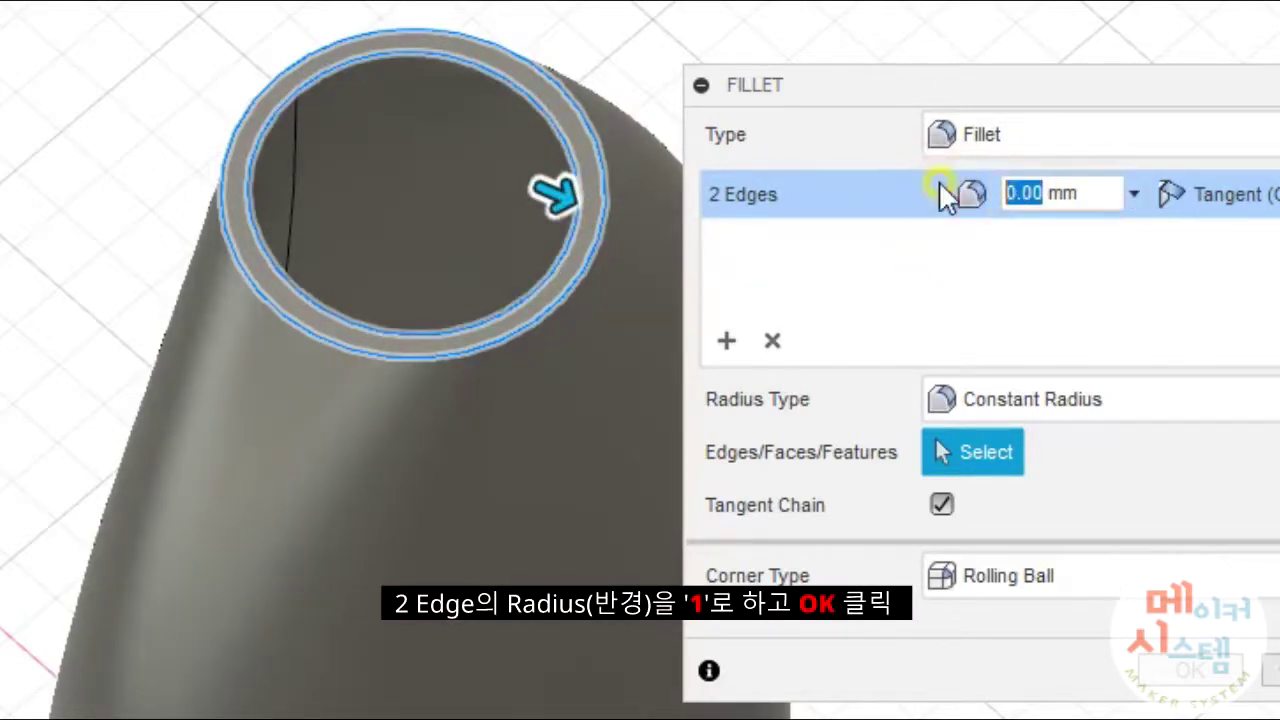
{"action": "type", "text": "1"}
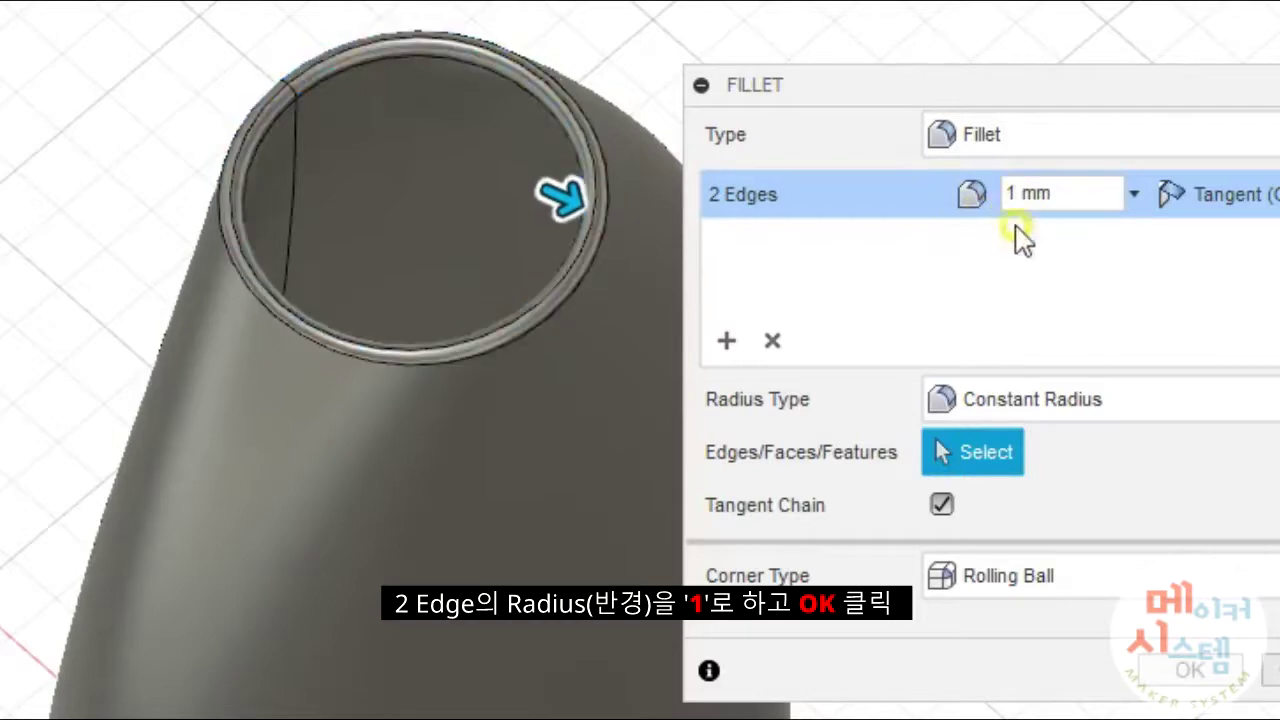
{"action": "left_click", "coordinate": [1083, 193]}
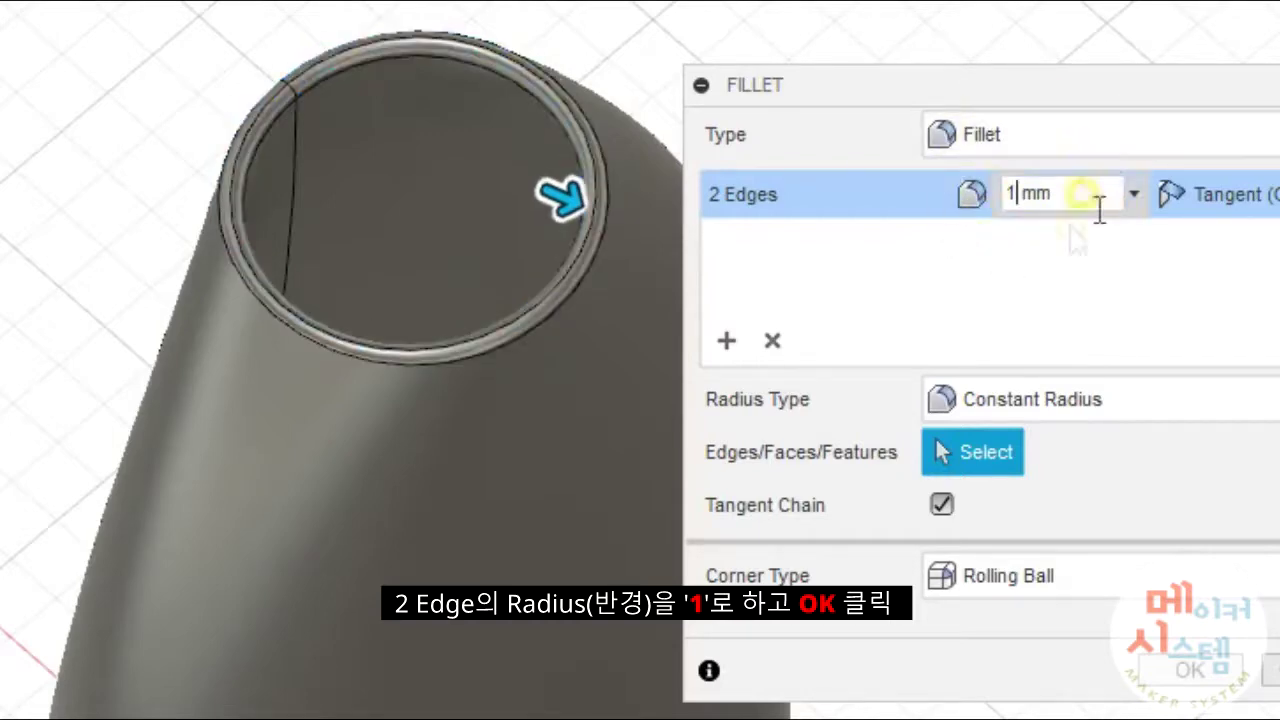
{"action": "left_click", "coordinate": [1192, 673]}
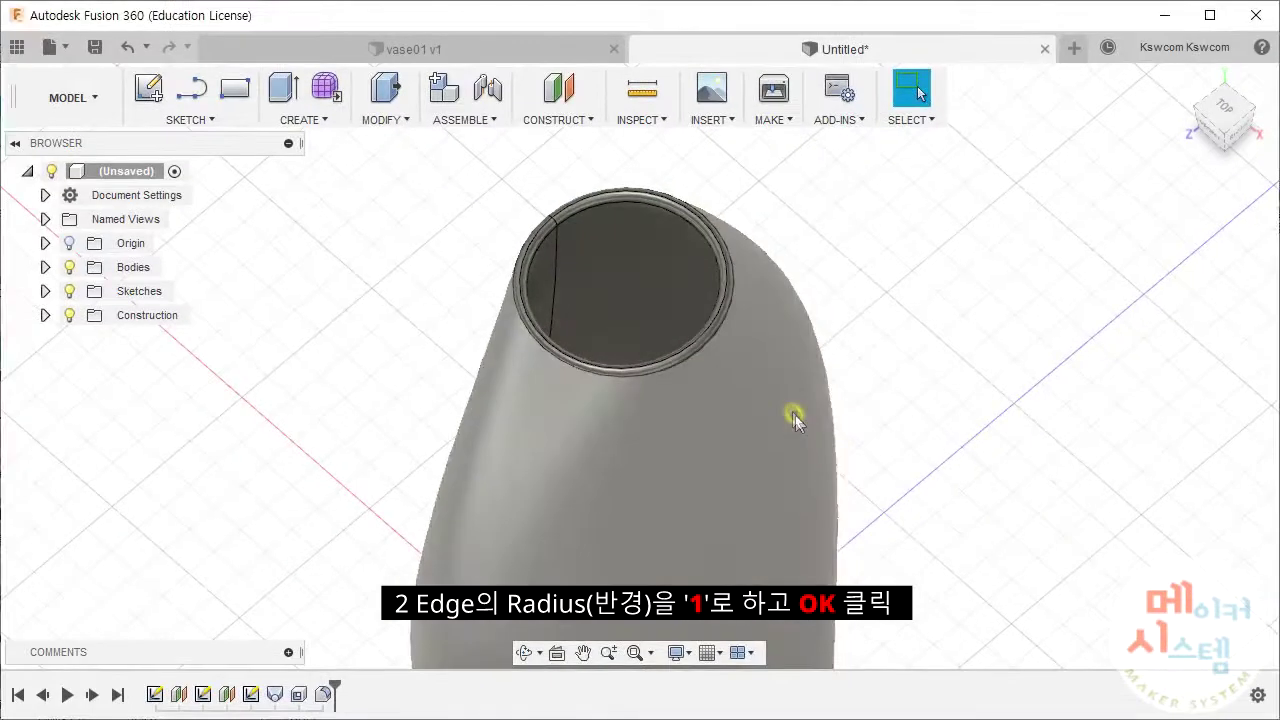
{"action": "mouse_move", "coordinate": [784, 404]}
{"action": "middle_mouse_down", "text": "shift"}
{"action": "mouse_move", "coordinate": [696, 331]}
{"action": "mouse_move", "coordinate": [766, 391]}
{"action": "middle_mouse_up", "text": "shift"}
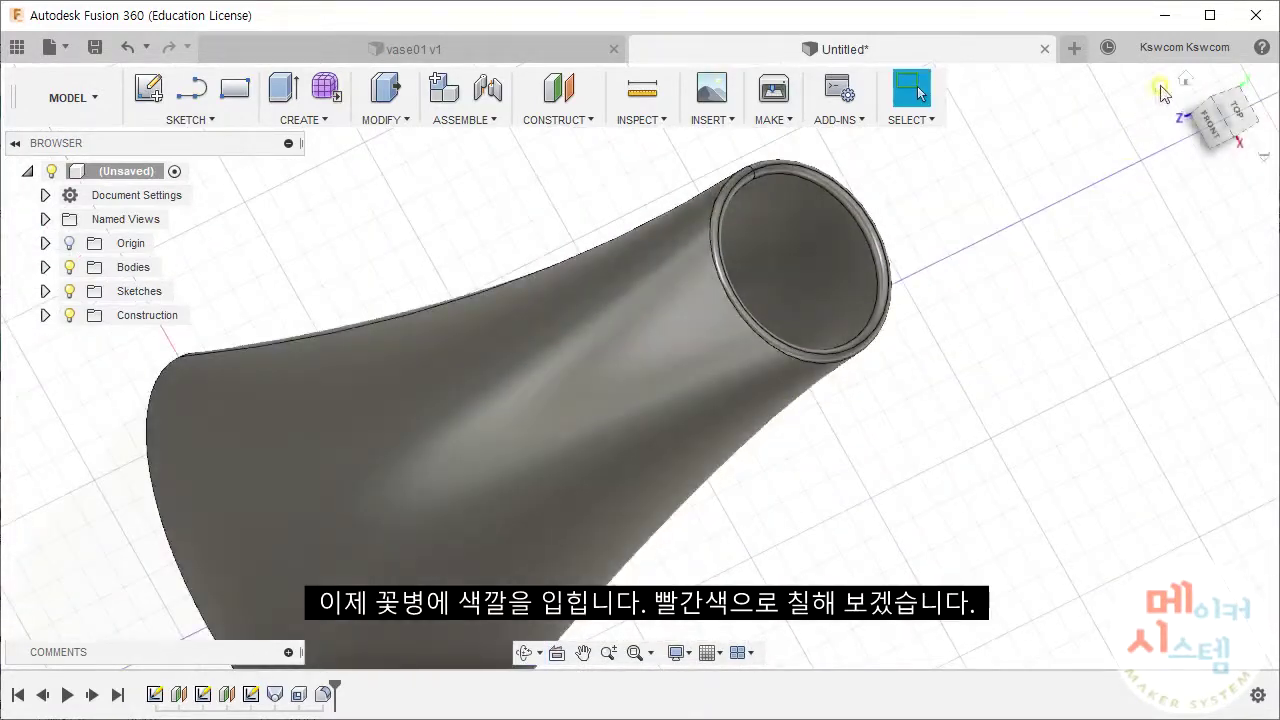
Return to the Home view, open the Appearance library and expand the Paint folder.
{"action": "left_click", "coordinate": [1188, 82]}
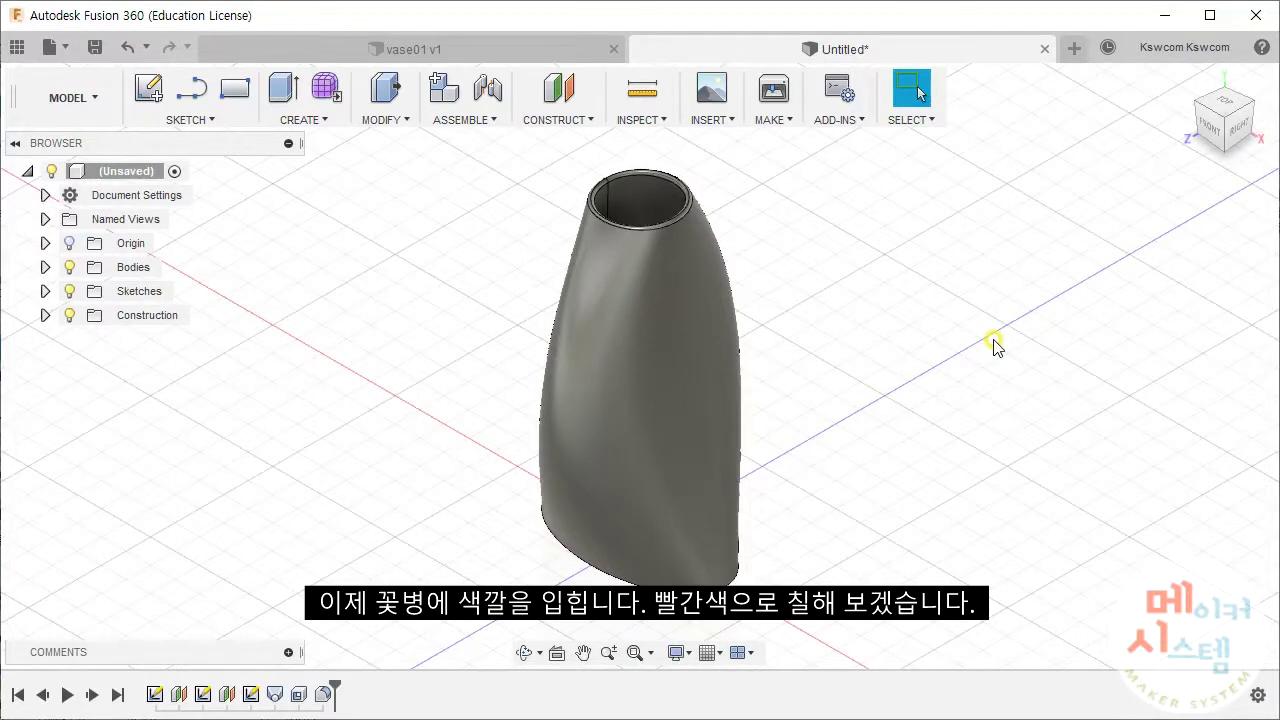
{"action": "left_click", "coordinate": [396, 121]}
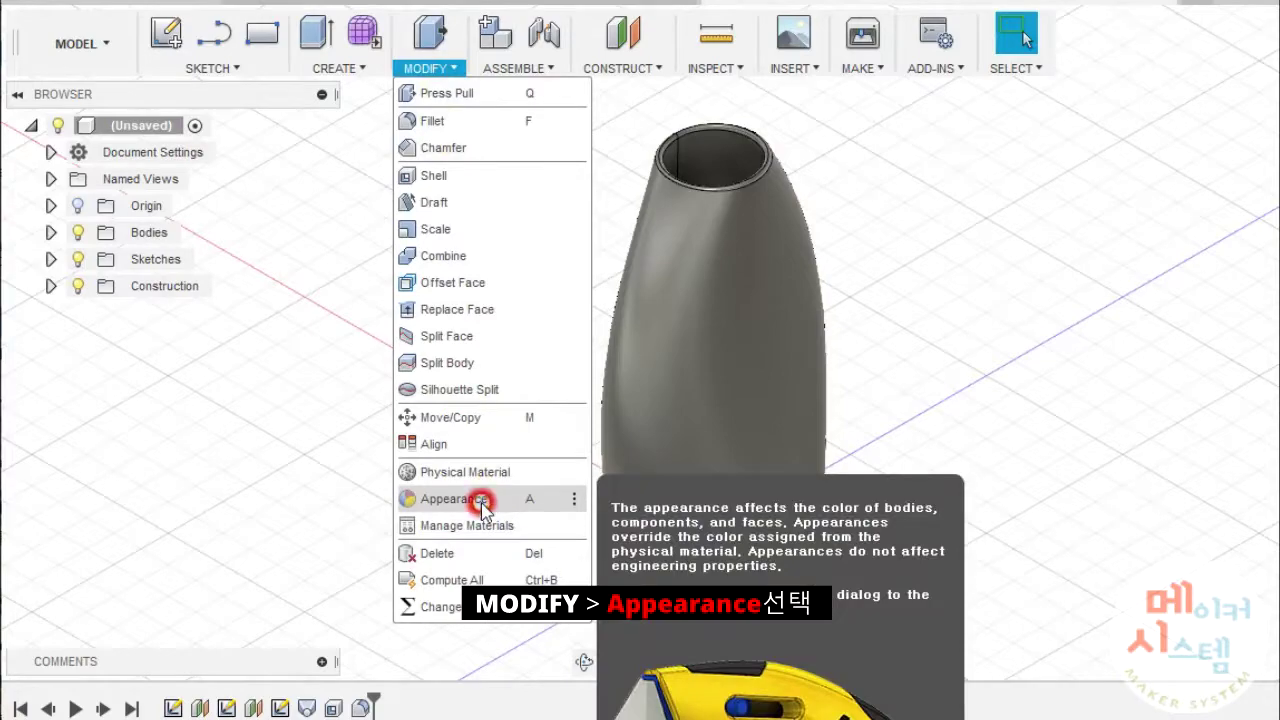
{"action": "left_click", "coordinate": [481, 503]}
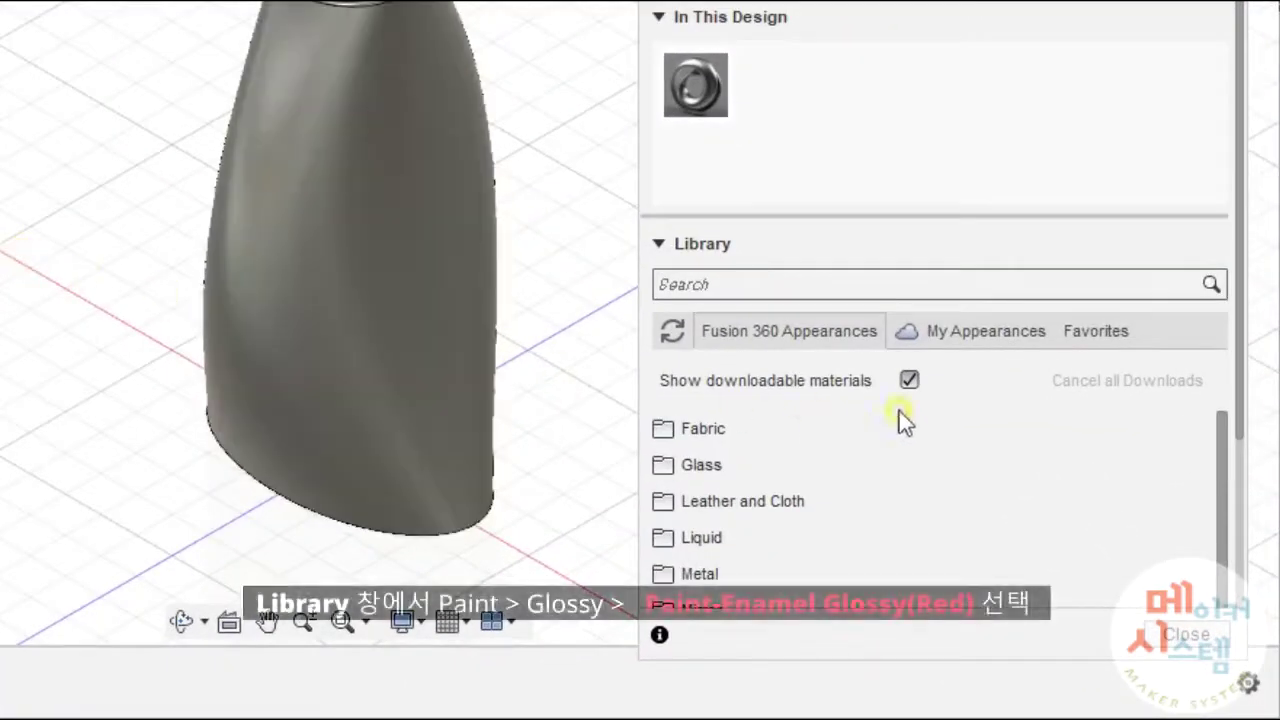
{"action": "left_click_drag", "start_coordinate": [1228, 458], "coordinate": [1230, 512]}
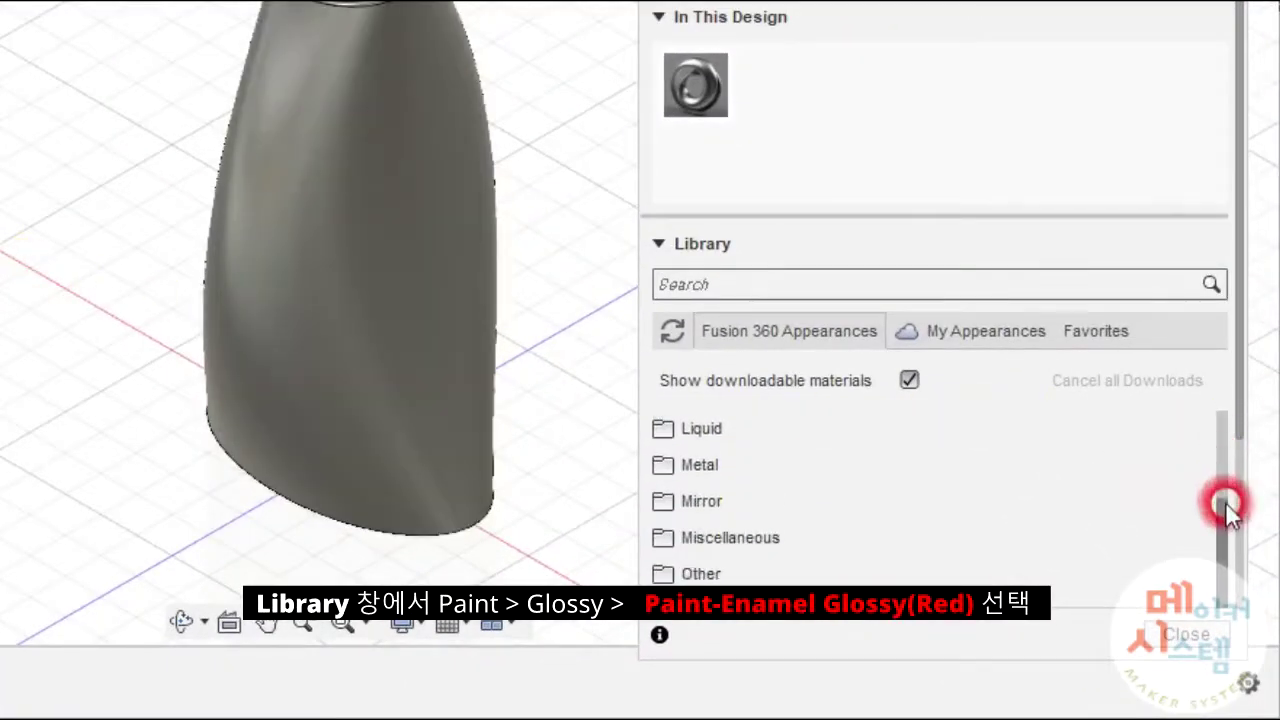
{"action": "scroll", "coordinate": [1060, 548], "scroll_direction": "down", "scroll_amount": 3}
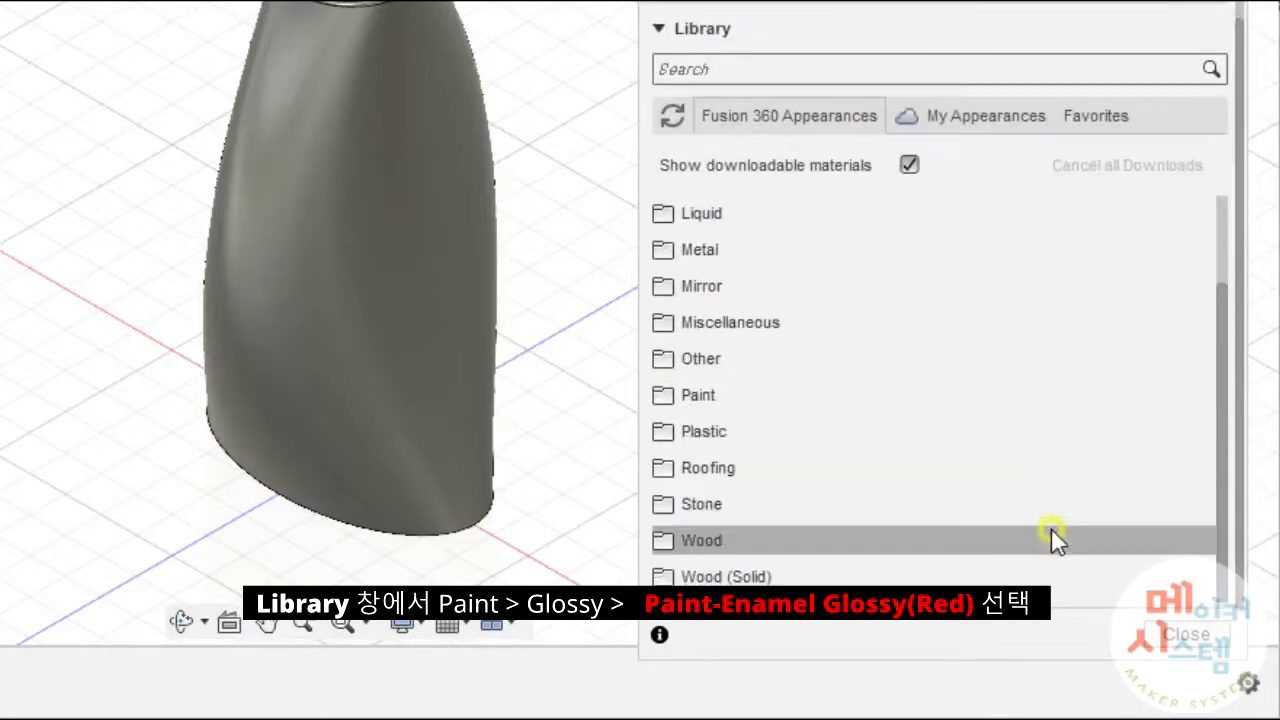
{"action": "left_click", "coordinate": [705, 396]}
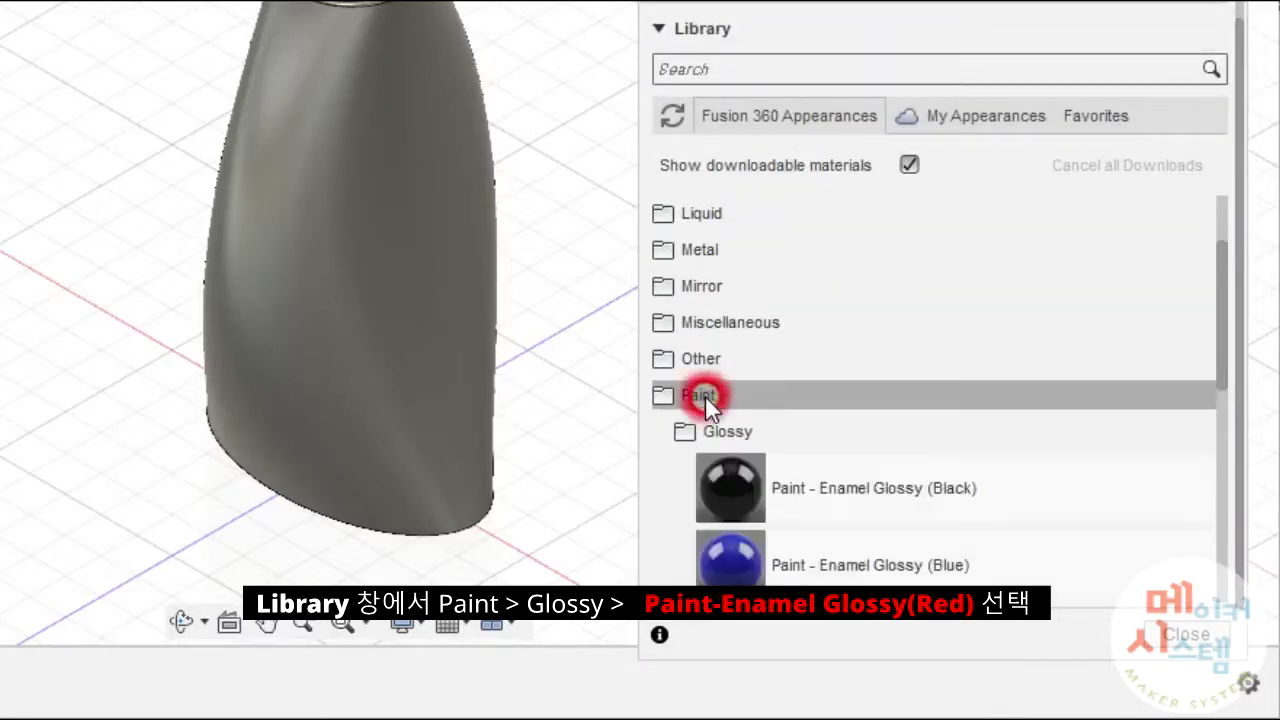
Apply Paint - Enamel Glossy (Red) to the vase body and close the library.
{"action": "scroll", "coordinate": [850, 436], "scroll_direction": "down", "scroll_amount": 5}
{"action": "scroll", "coordinate": [852, 436], "scroll_direction": "down", "scroll_amount": 3}
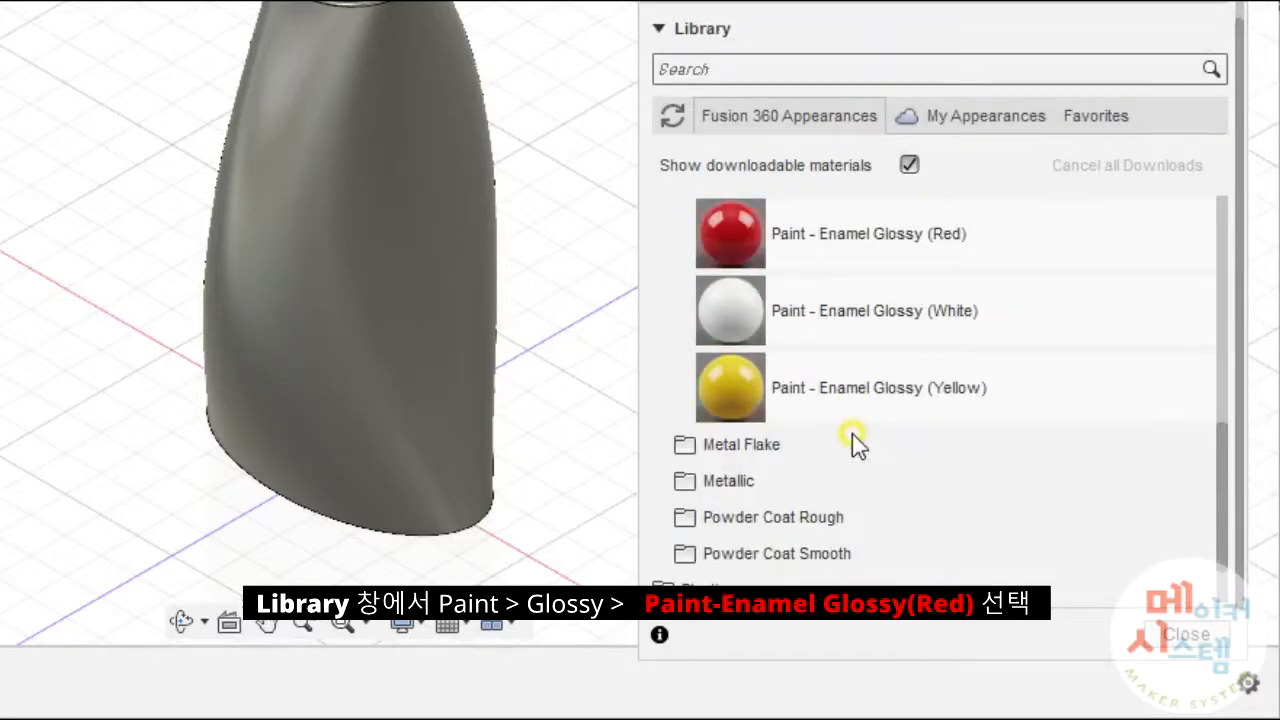
{"action": "scroll", "coordinate": [852, 436], "scroll_direction": "up", "scroll_amount": 3}
{"action": "left_click", "coordinate": [852, 435]}
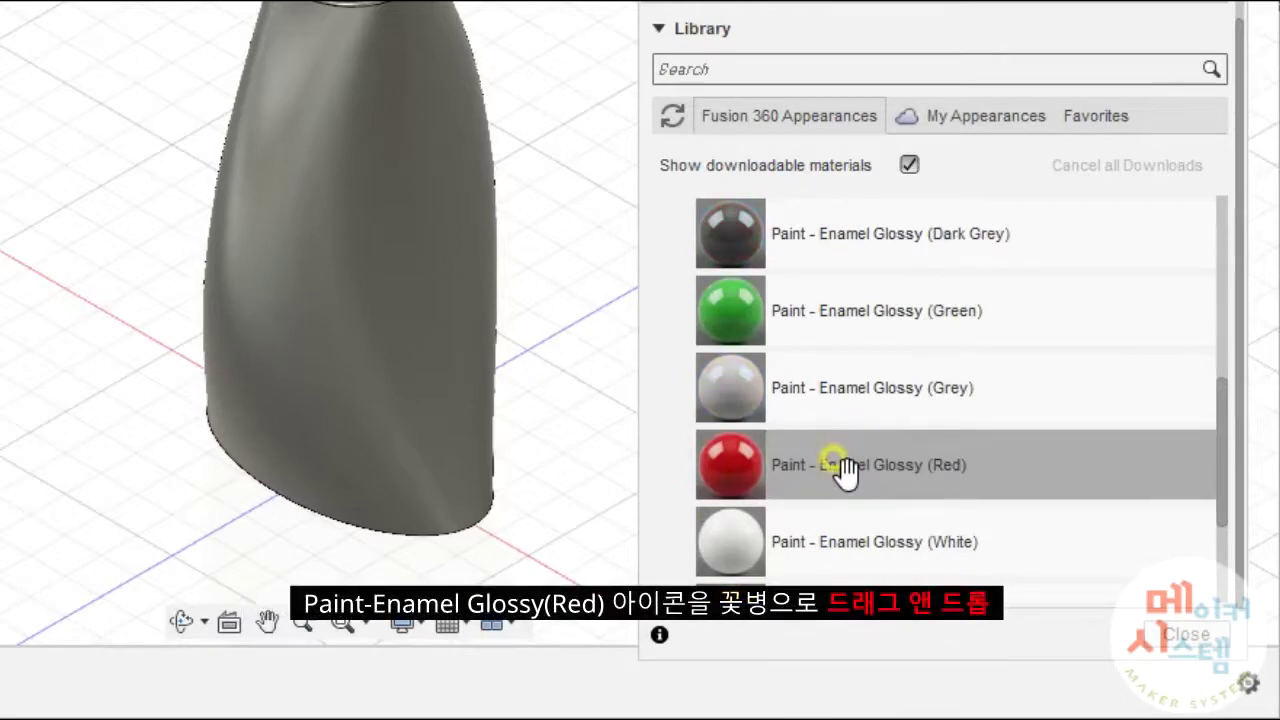
{"action": "left_click_drag", "start_coordinate": [845, 470], "coordinate": [379, 245]}
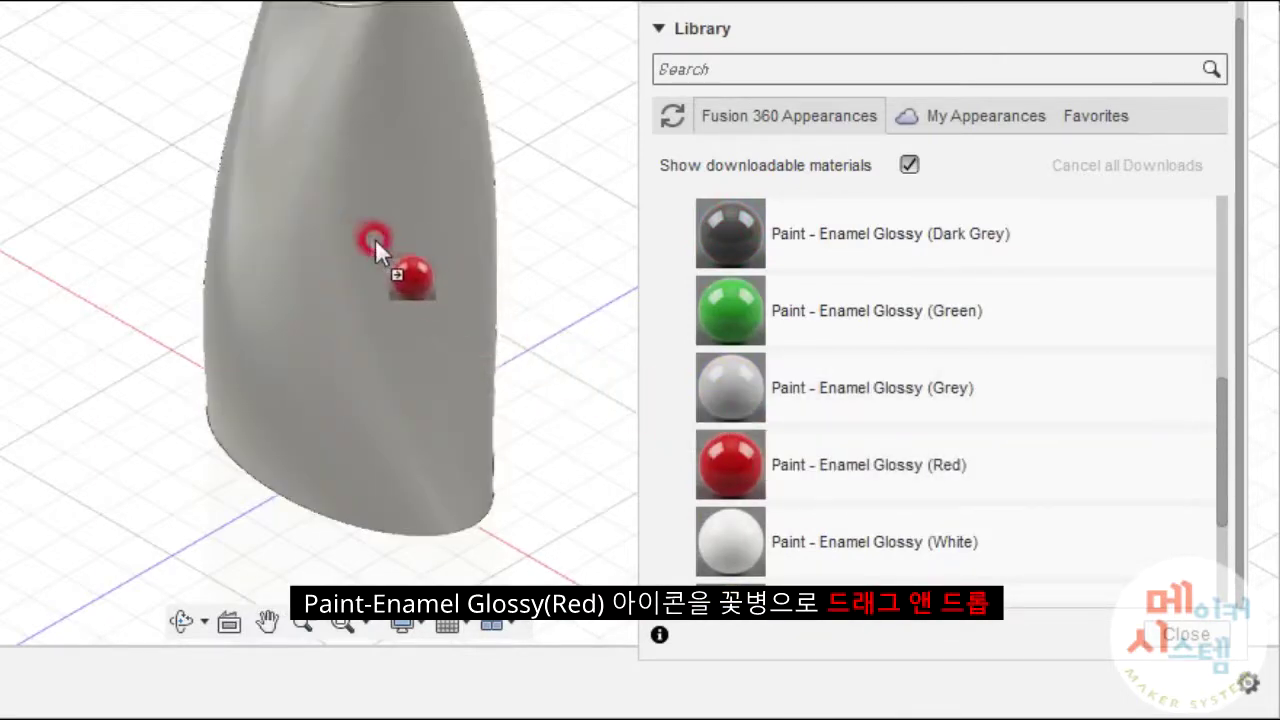
{"action": "left_click_drag", "start_coordinate": [362, 224], "coordinate": [362, 224]}
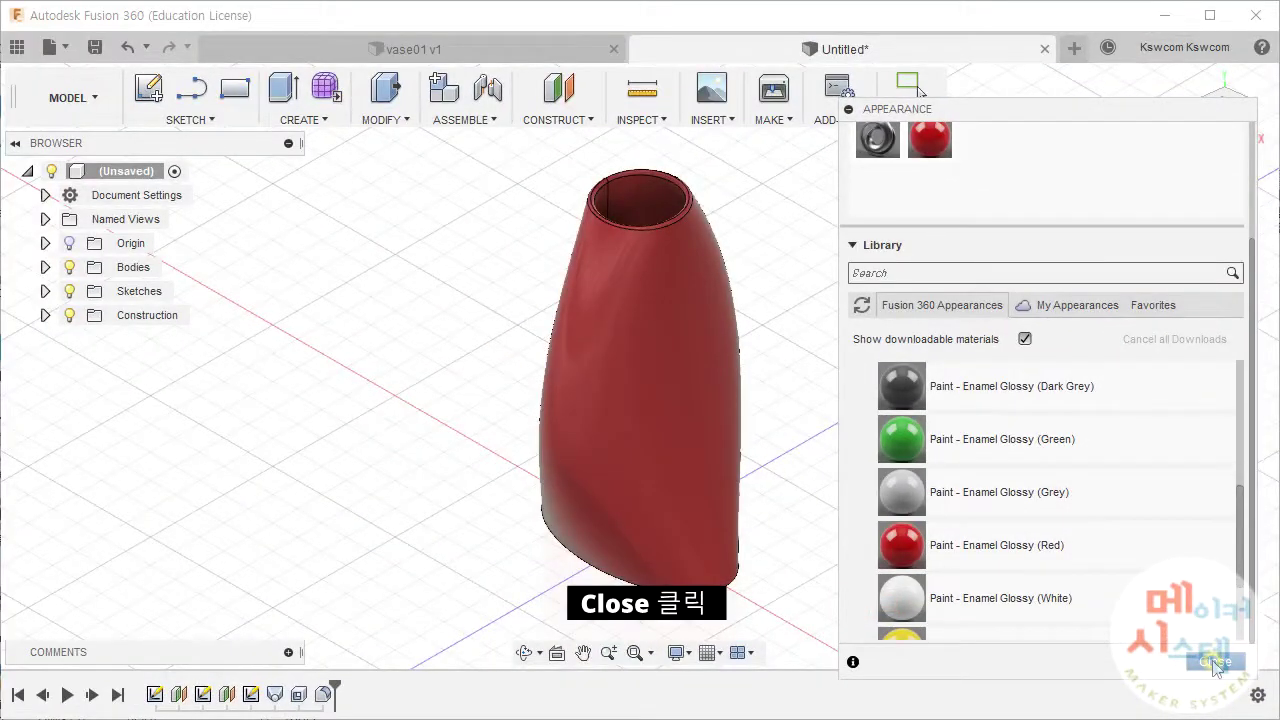
{"action": "left_click", "coordinate": [1215, 662]}
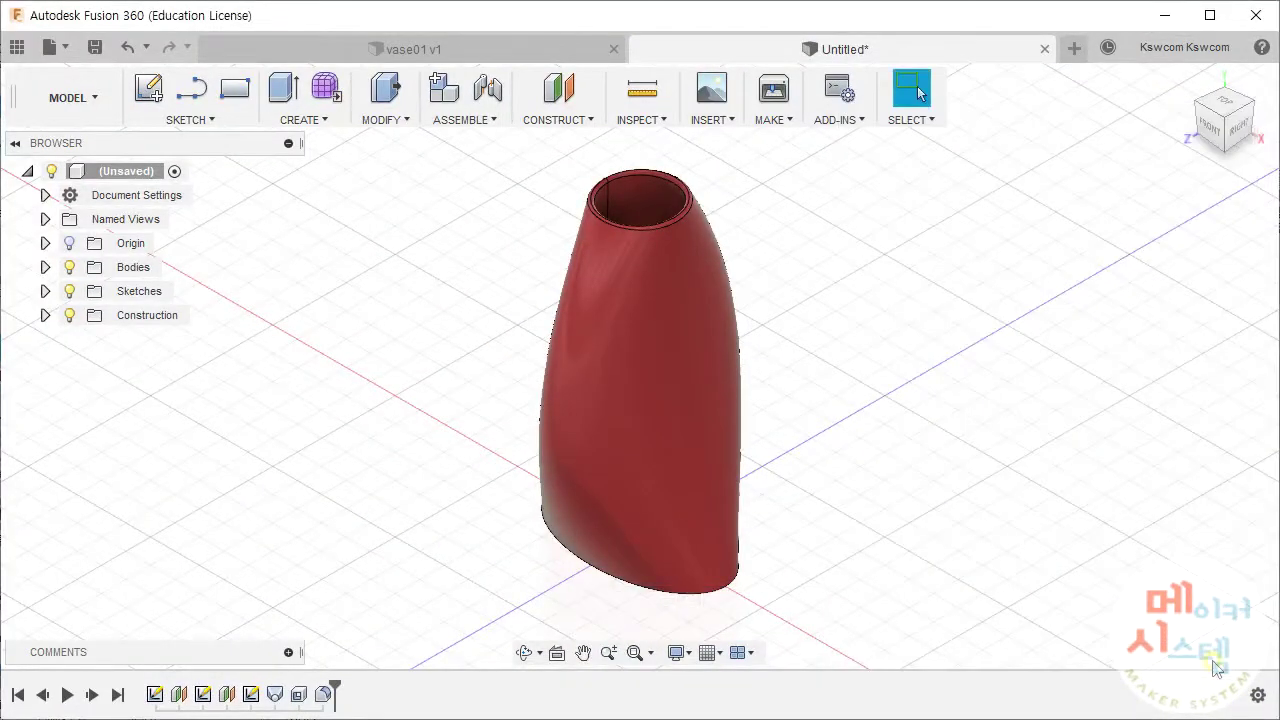
{"action": "middle_click_drag", "start_coordinate": [802, 470], "coordinate": [531, 425], "text": "shift"}
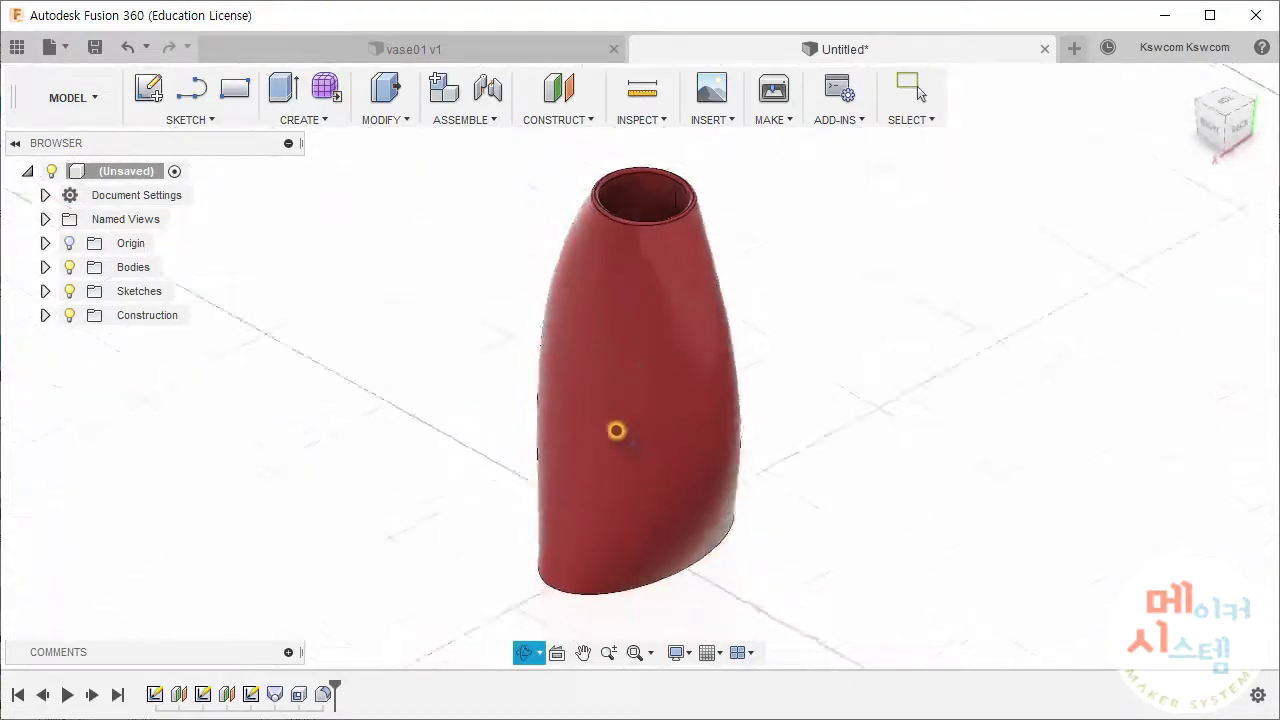
{"action": "middle_click_drag", "start_coordinate": [651, 537], "coordinate": [640, 540], "text": "shift"}
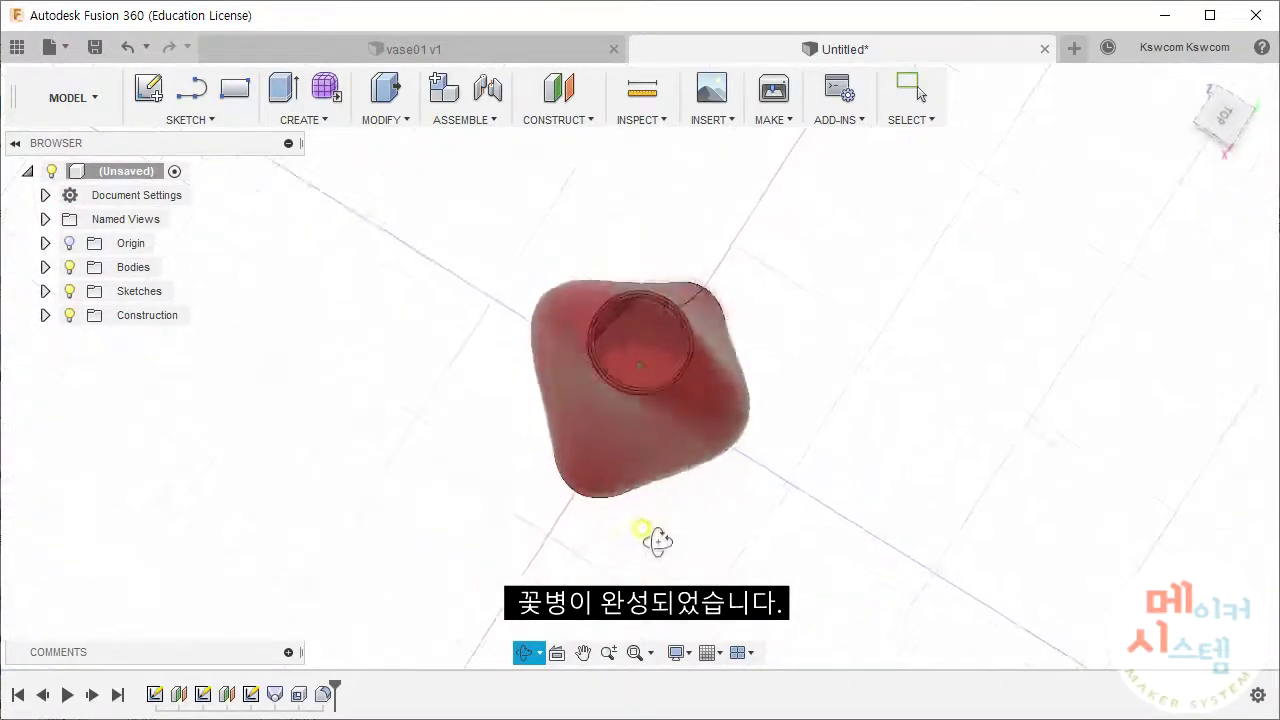
{"action": "middle_click_drag", "start_coordinate": [638, 385], "coordinate": [657, 437], "text": "shift"}
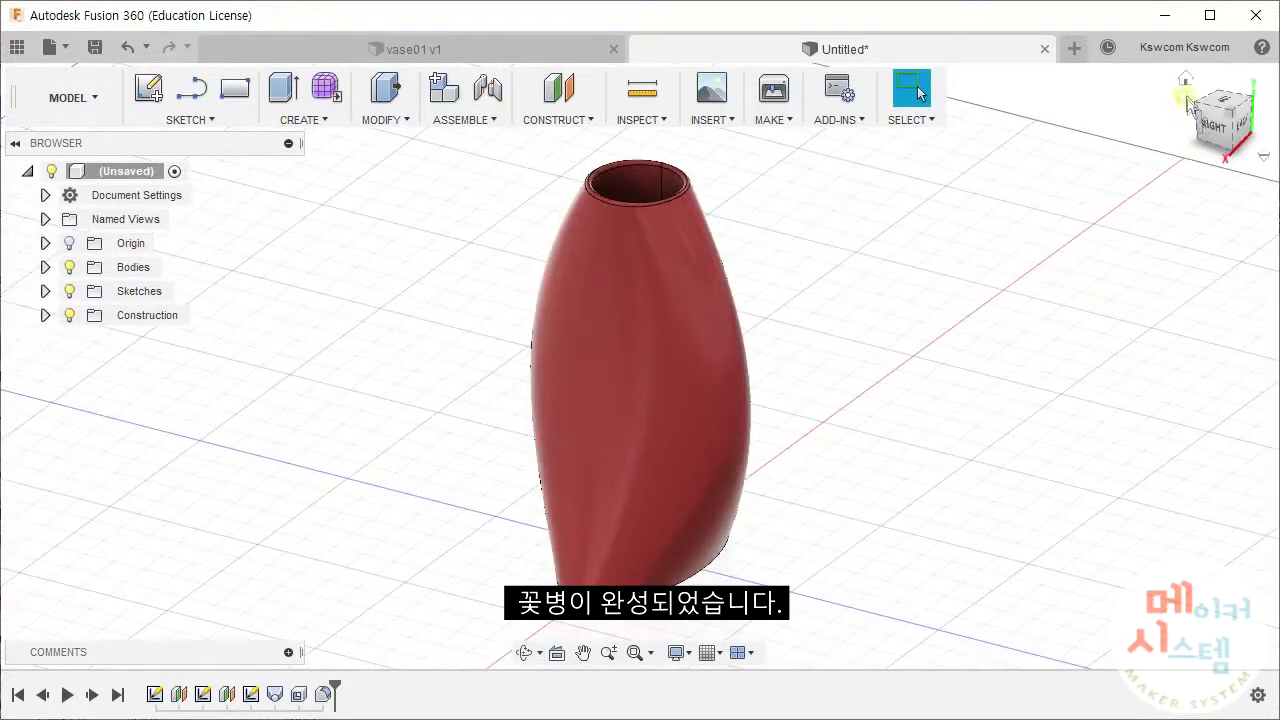
{"action": "left_click_drag", "start_coordinate": [1185, 84], "coordinate": [1101, 222]}
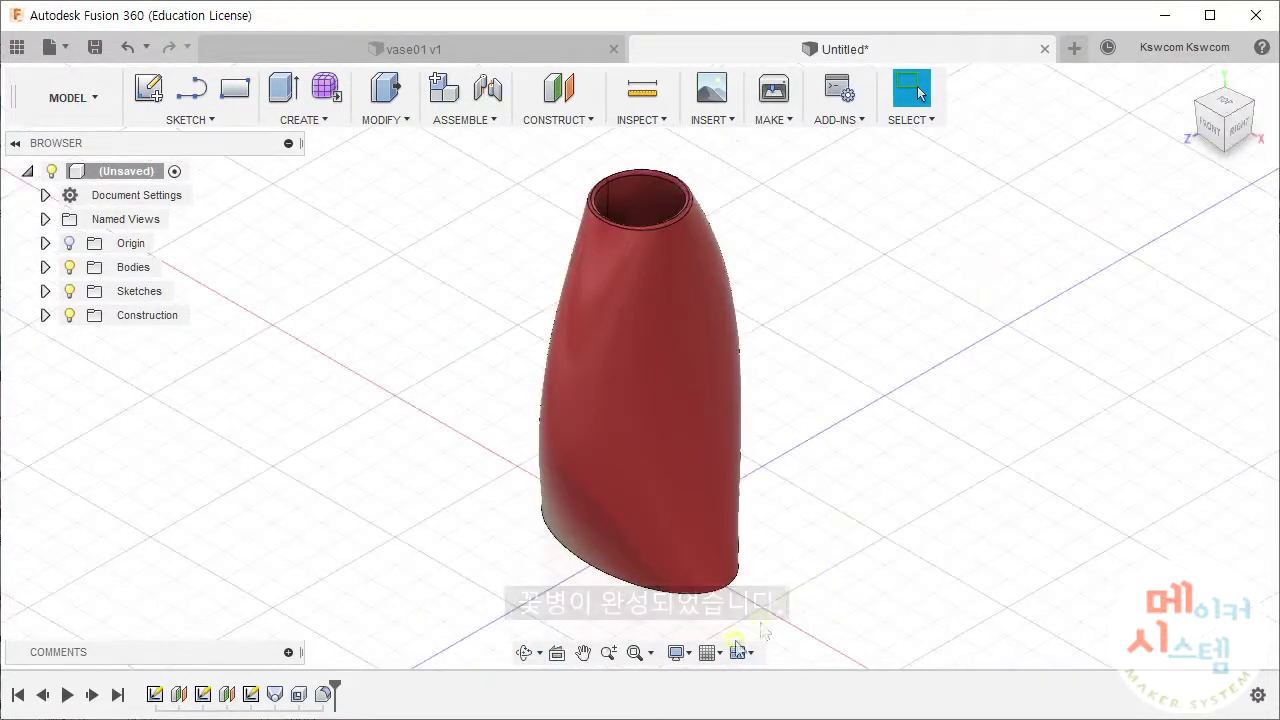
{"action": "left_click", "coordinate": [690, 653]}
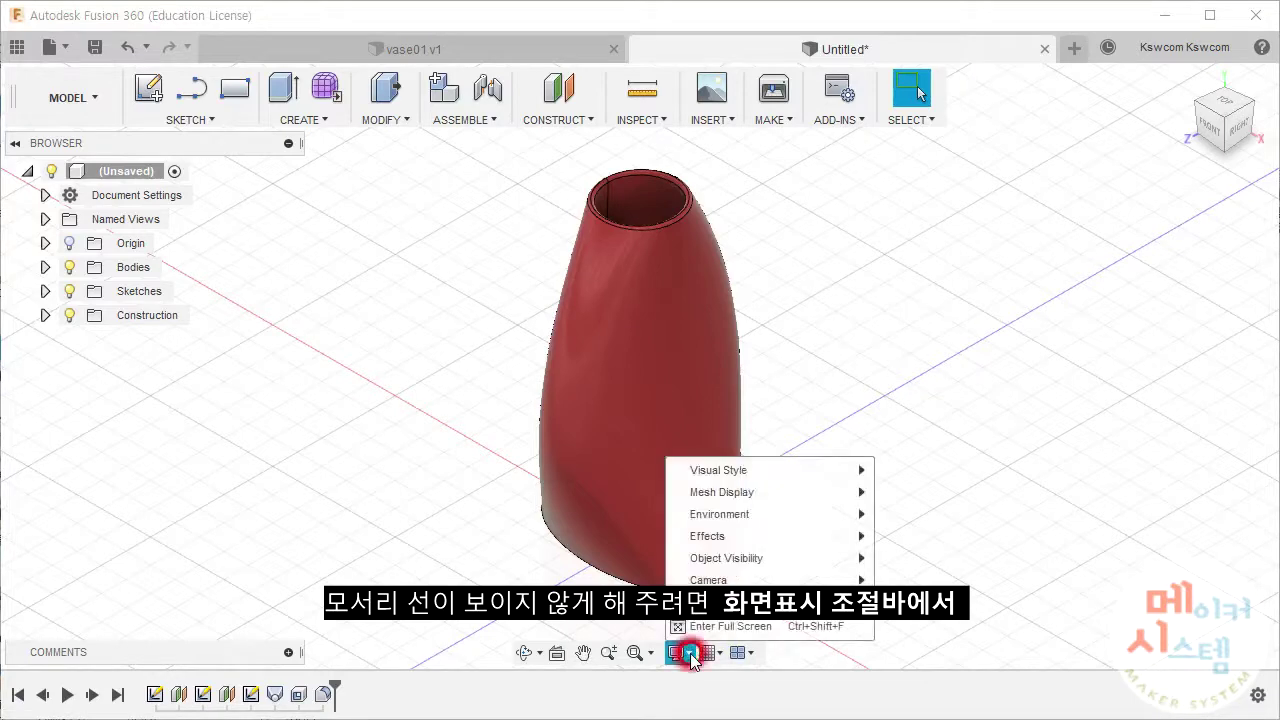
{"action": "mouse_move", "coordinate": [719, 470]}
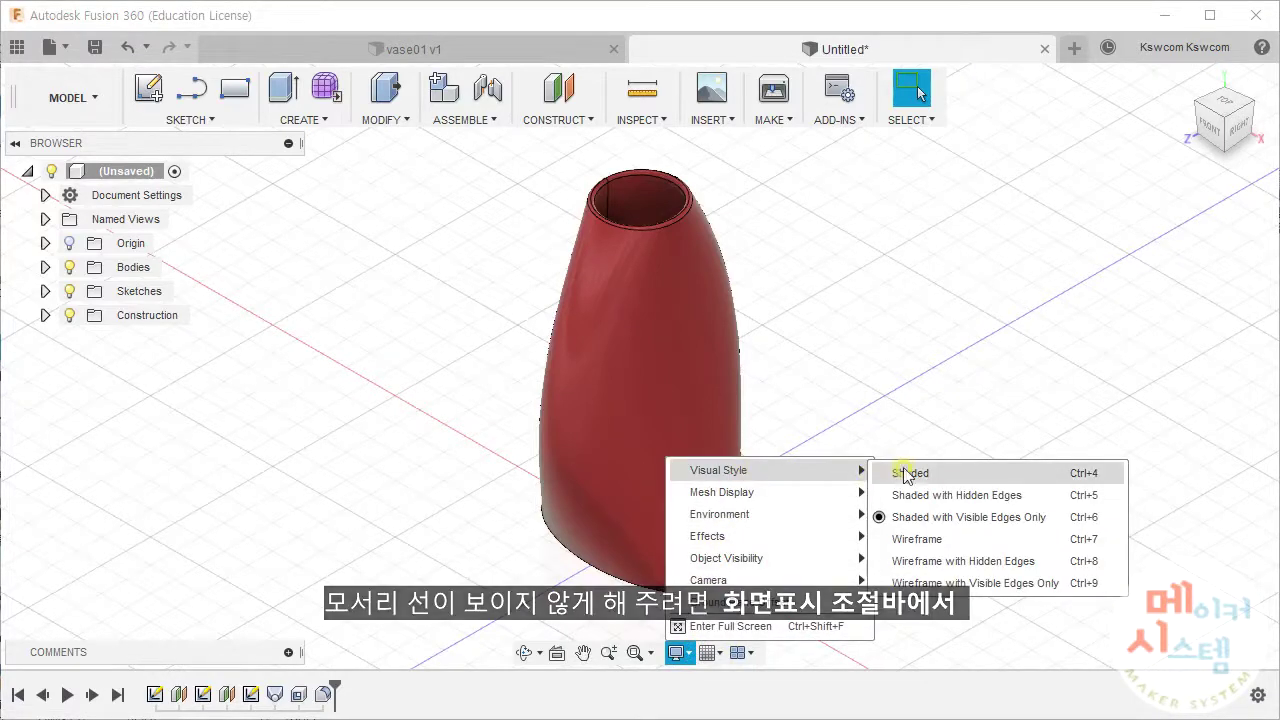
Switch the visual style to Shaded so the red vase shows without edge lines, then return to the Home view.
{"action": "left_click", "coordinate": [905, 473]}
{"action": "middle_click_drag", "start_coordinate": [831, 314], "coordinate": [448, 311], "text": "shift"}
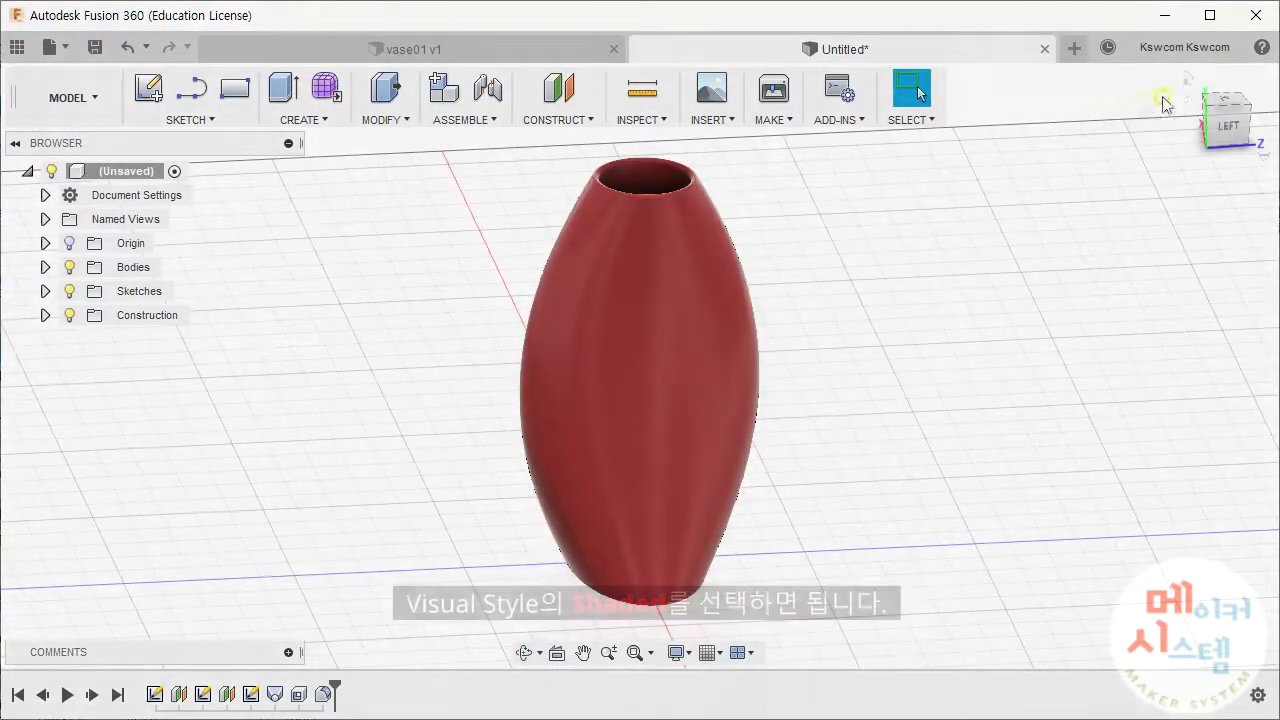
{"action": "left_click", "coordinate": [1186, 79]}
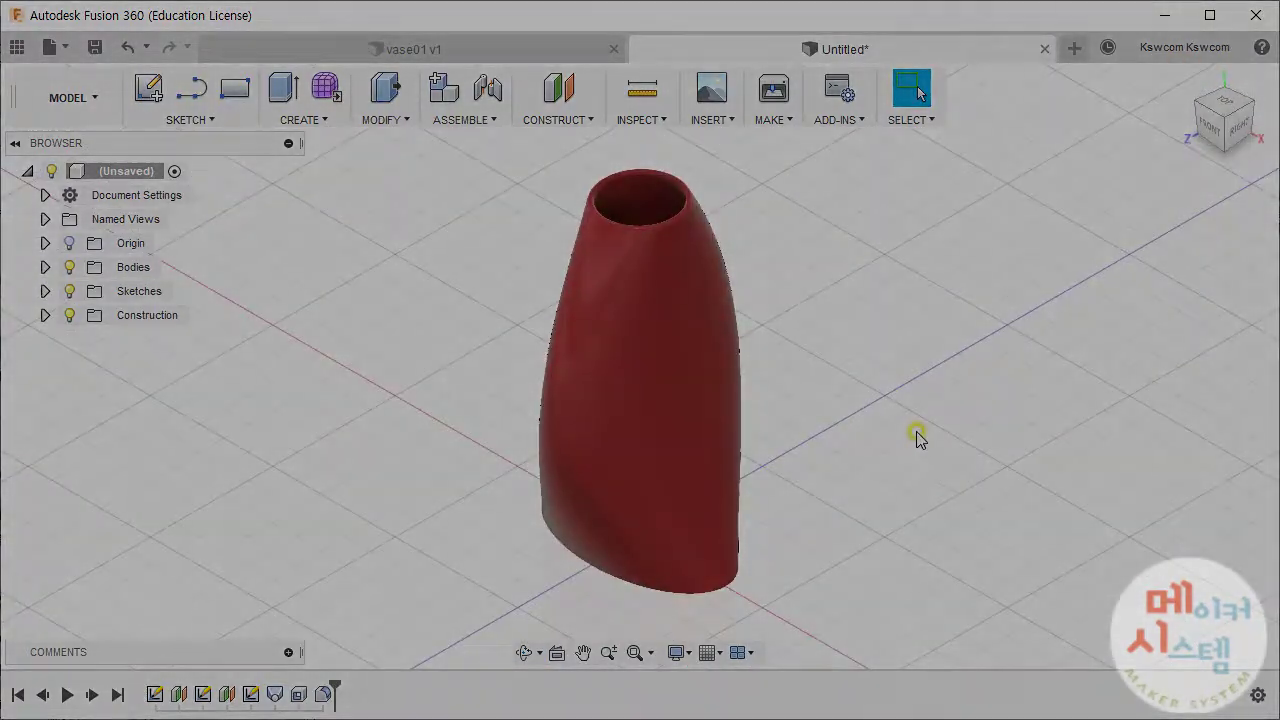